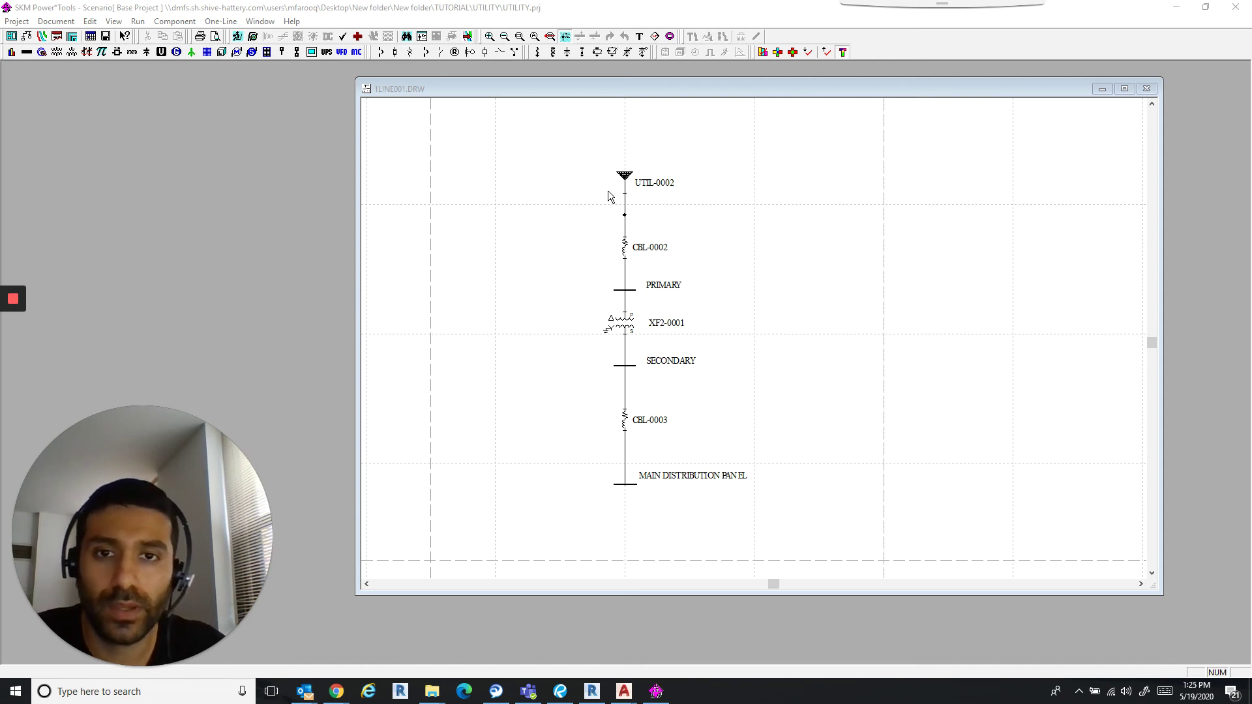
# Drag-select all elements of the one-line diagram, then clear the selection.
pyautogui.moveTo(585, 158)
pyautogui.mouseDown()
pyautogui.moveTo(651, 313)
pyautogui.moveTo(757, 502)
pyautogui.moveTo(549, 156)
pyautogui.mouseUp()
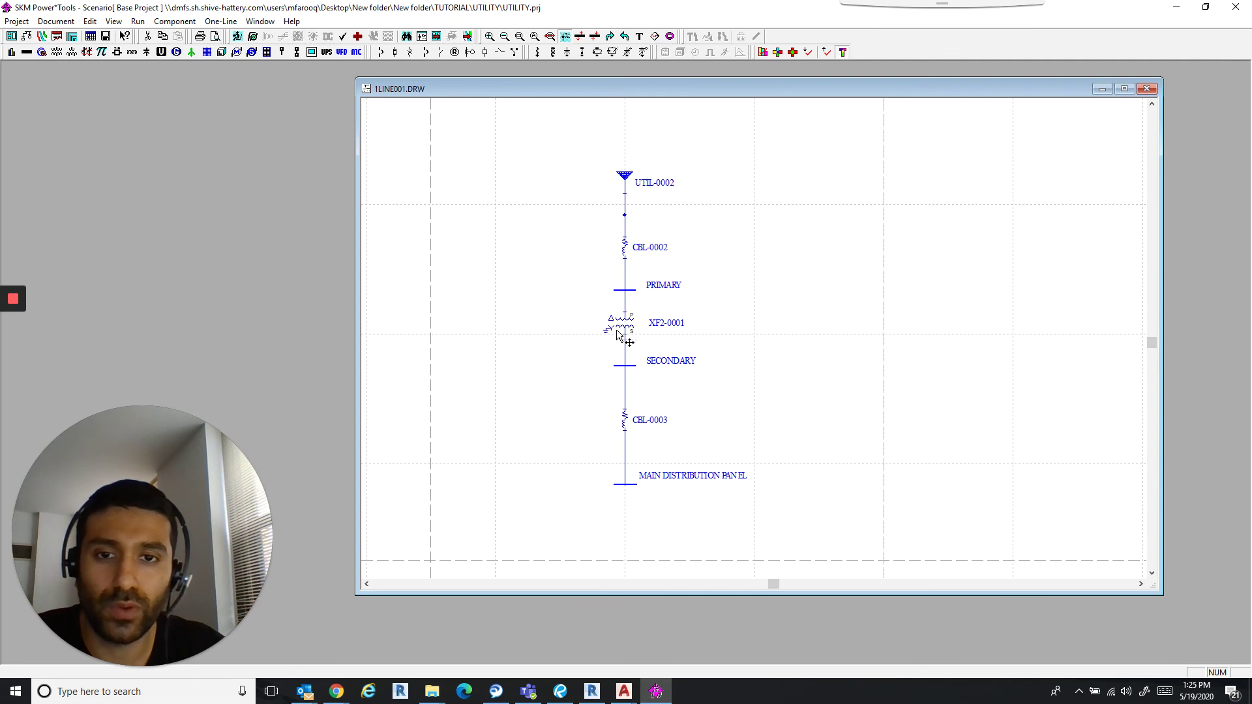
pyautogui.click(787, 377)
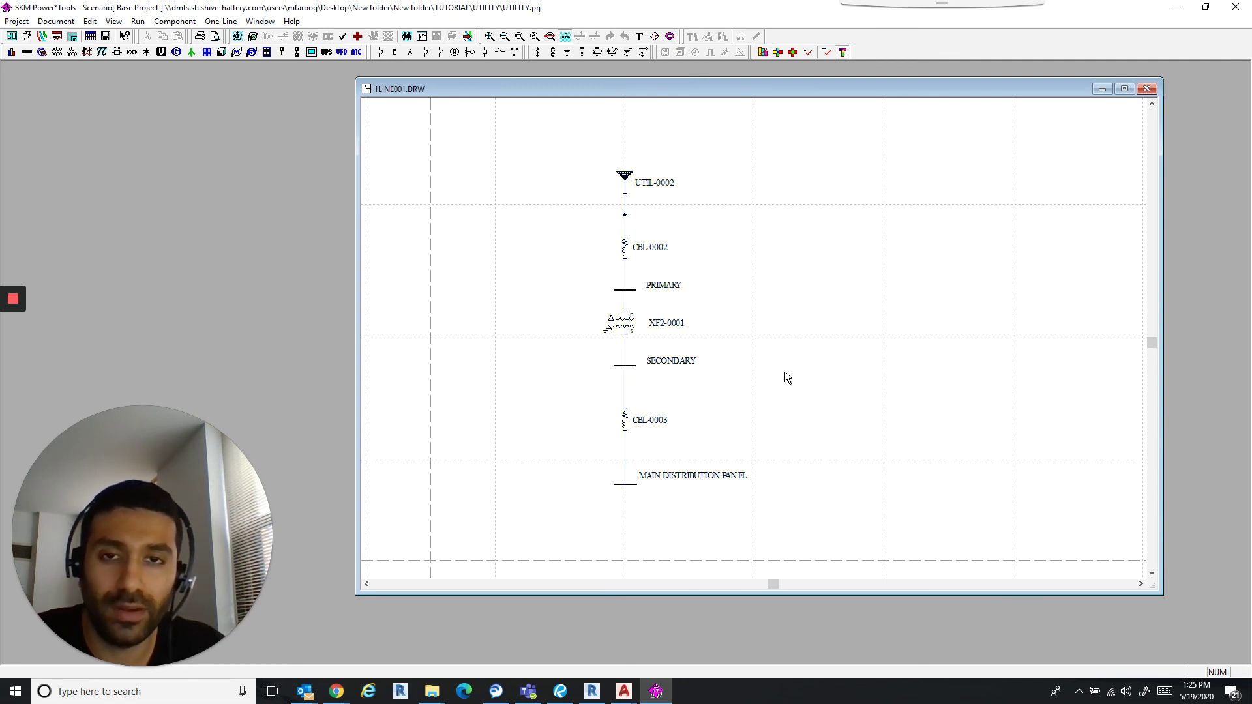
# Review utility UTIL-0002's fault contribution data with the editor moved aside, then close it.
pyautogui.doubleClick(624, 178)
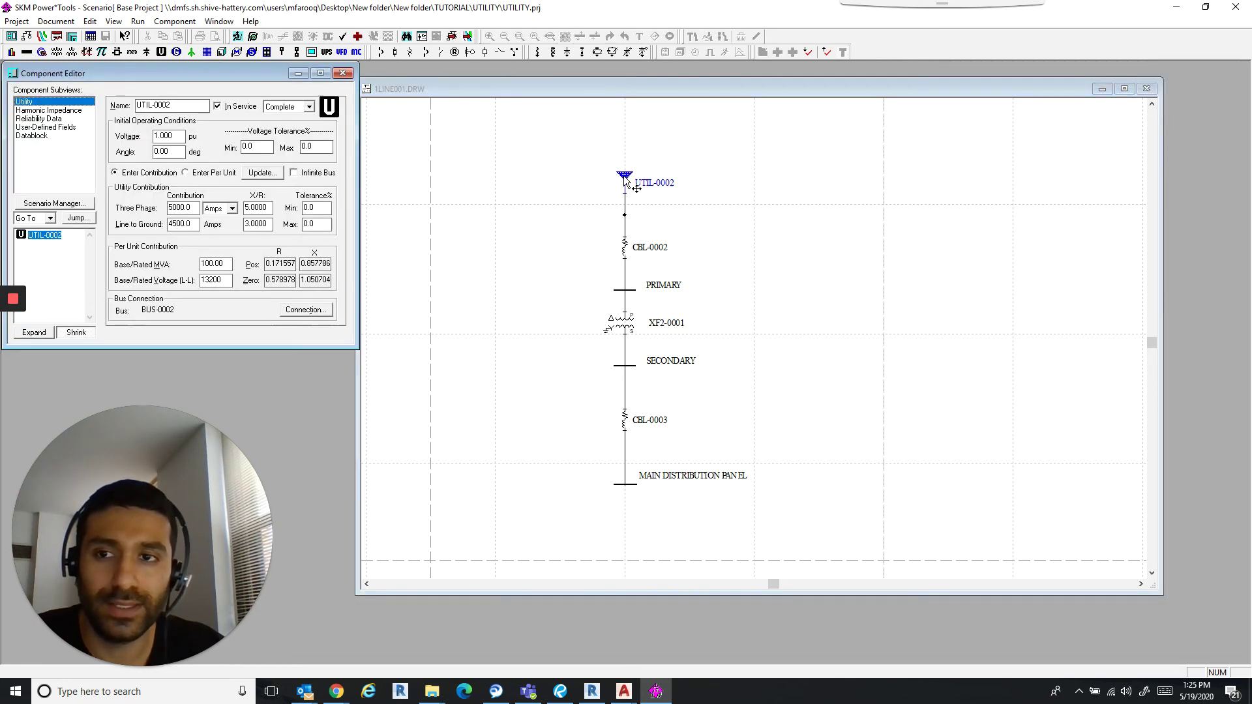
pyautogui.moveTo(197, 77)
pyautogui.mouseDown()
pyautogui.moveTo(1045, 176)
pyautogui.moveTo(975, 146)
pyautogui.mouseUp()
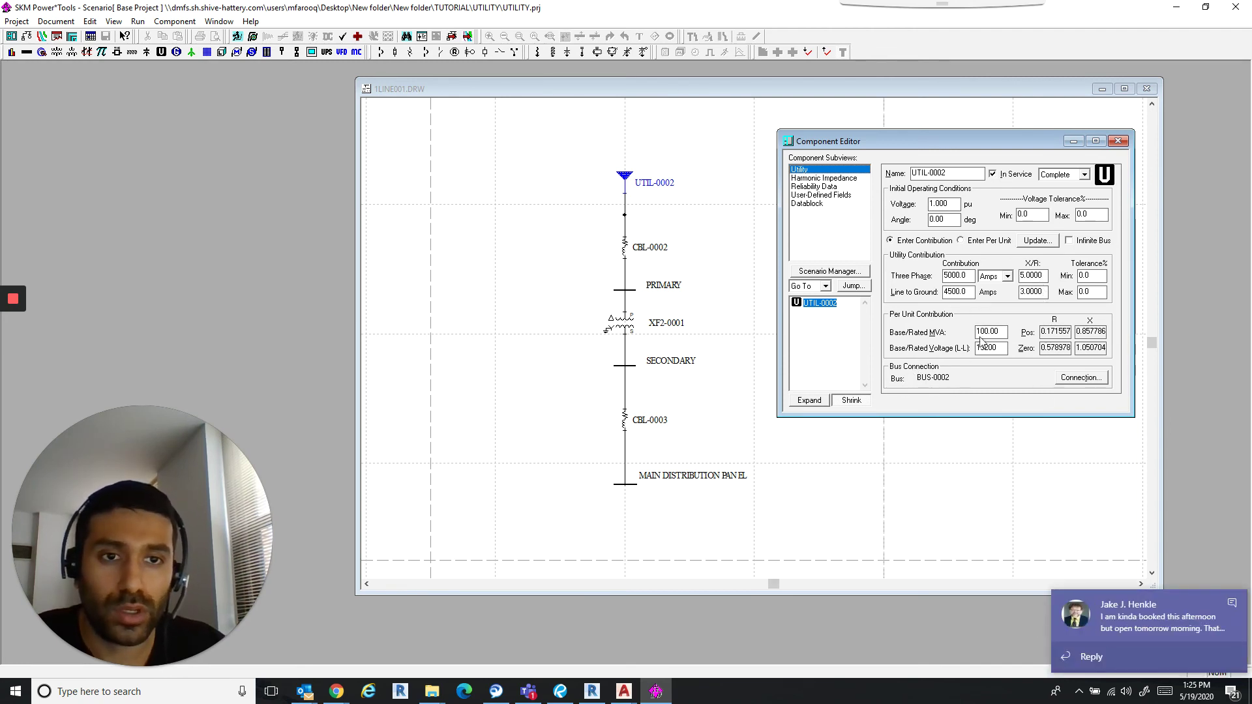
pyautogui.press('Escape')
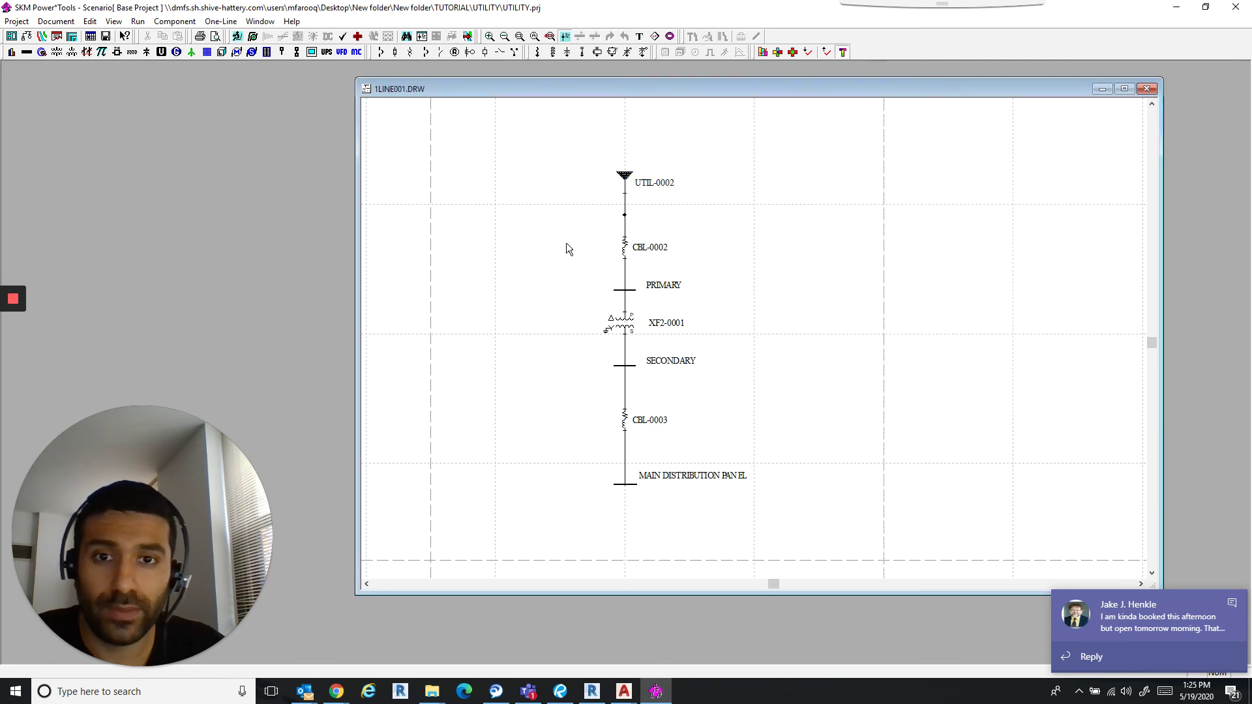
pyautogui.click(625, 253)
pyautogui.doubleClick(625, 253)
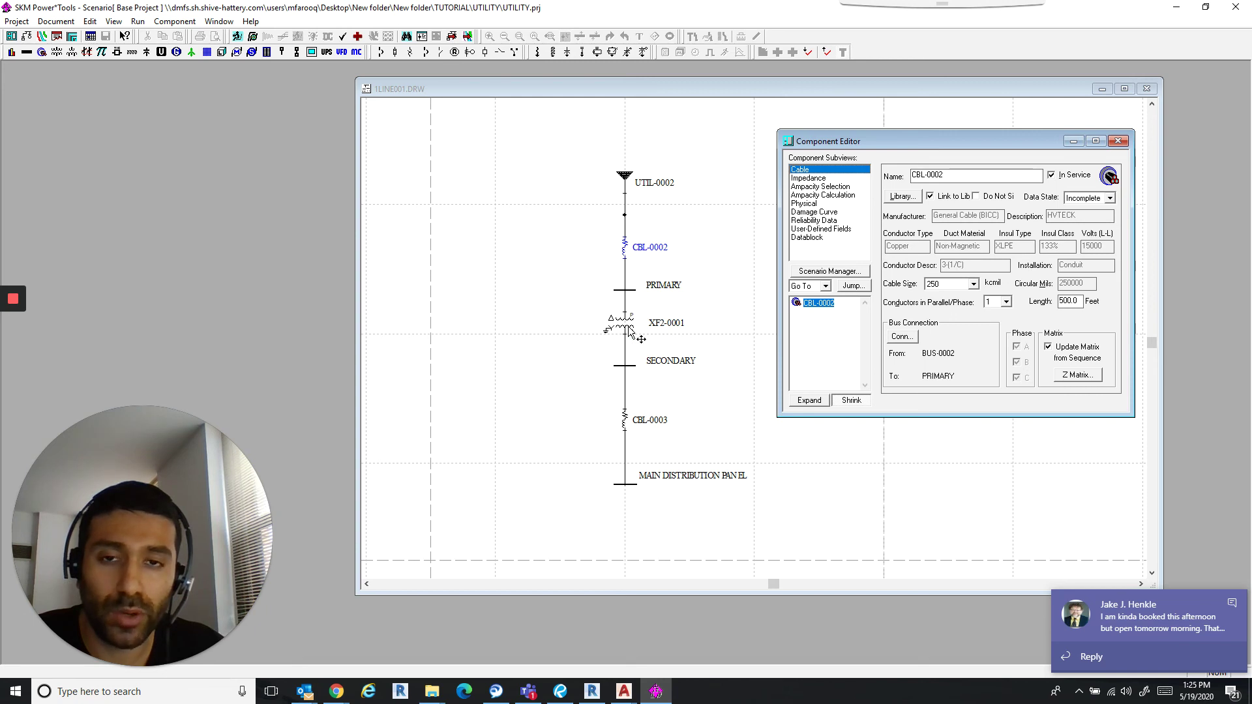
pyautogui.press('Escape')
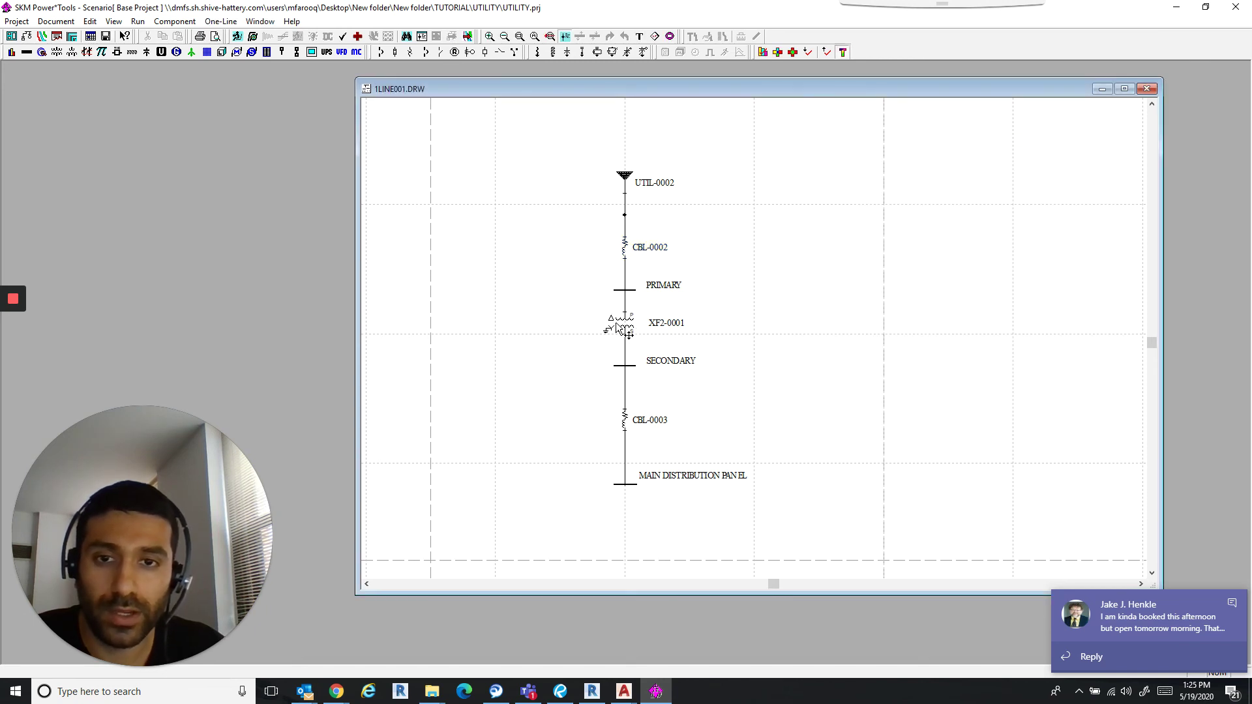
pyautogui.doubleClick(617, 328)
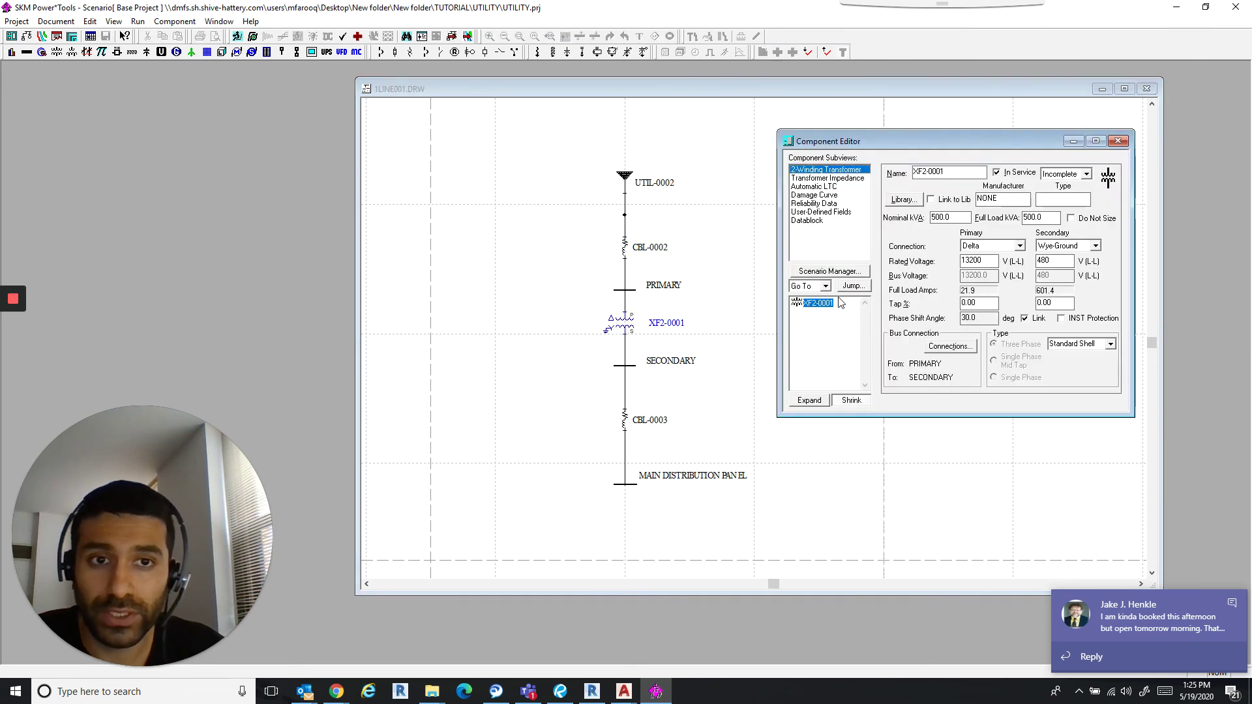
pyautogui.doubleClick(956, 219)
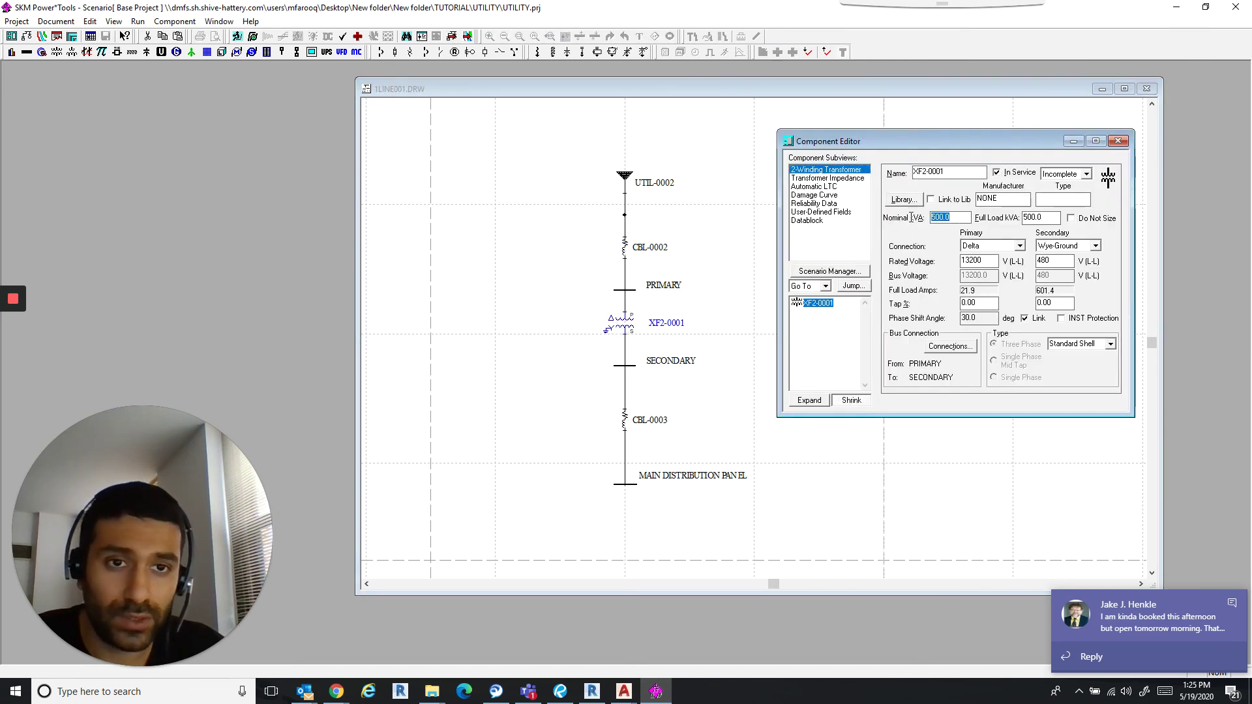
pyautogui.doubleClick(992, 262)
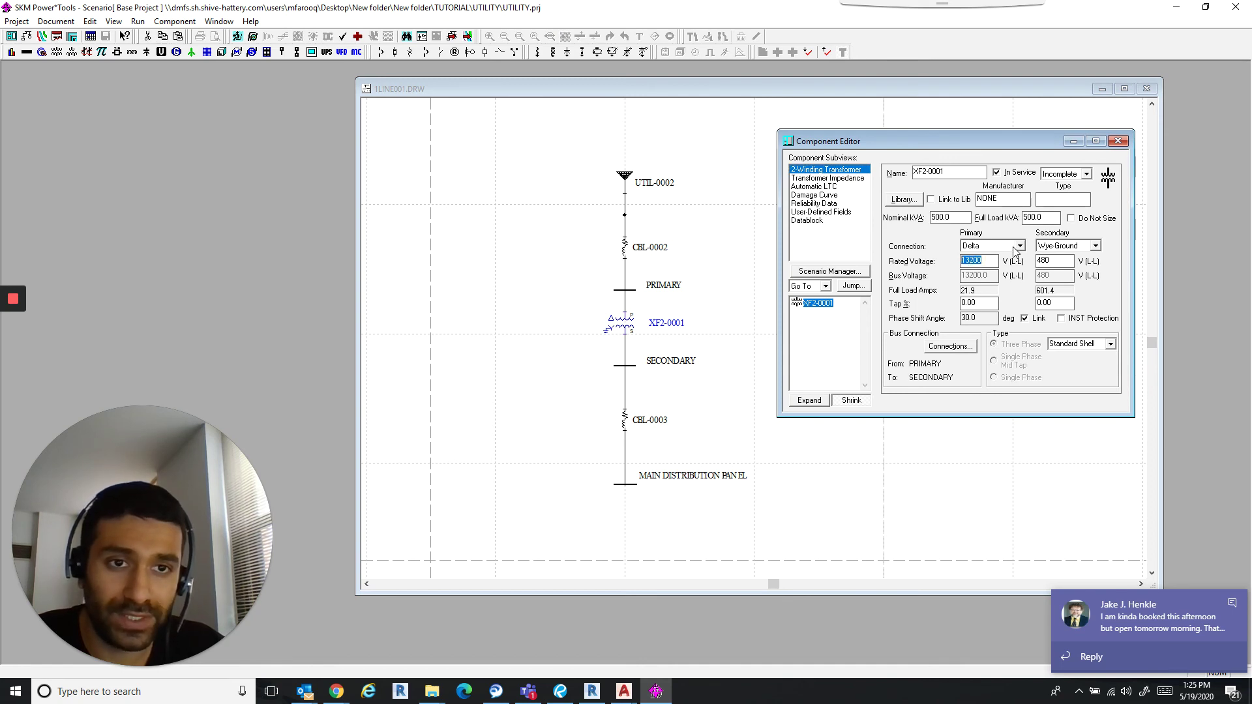
pyautogui.click(1096, 247)
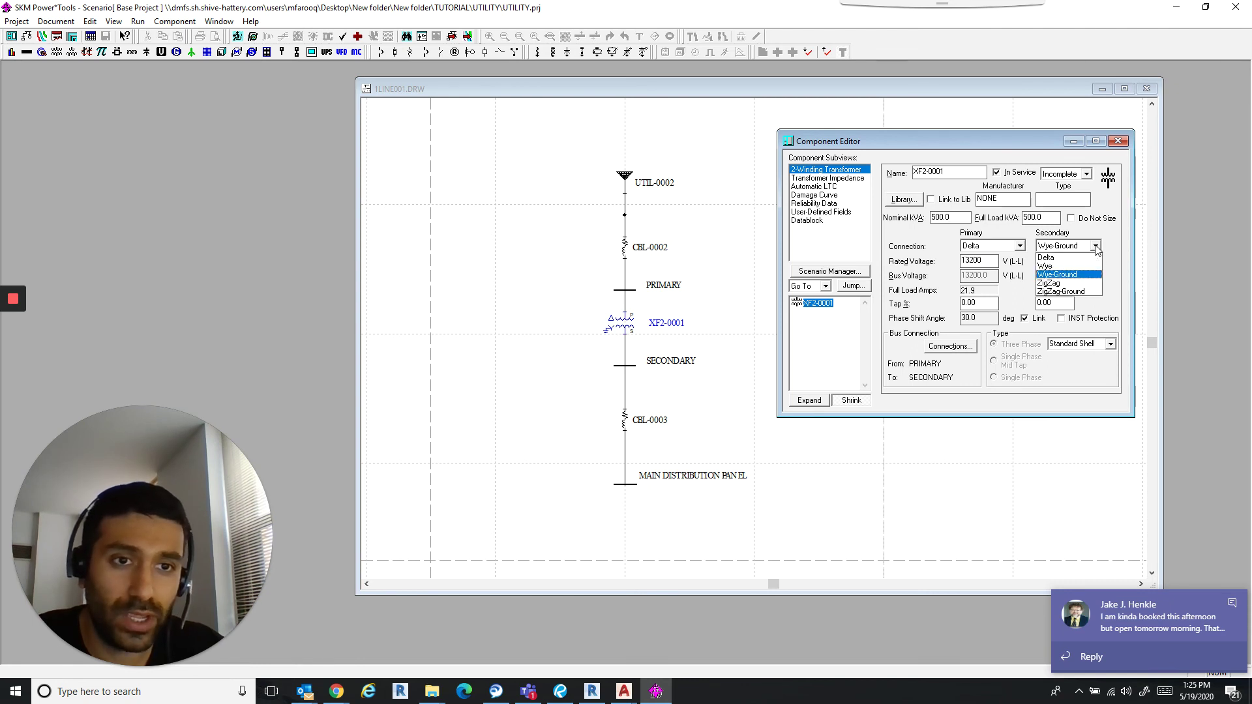
pyautogui.click(1096, 249)
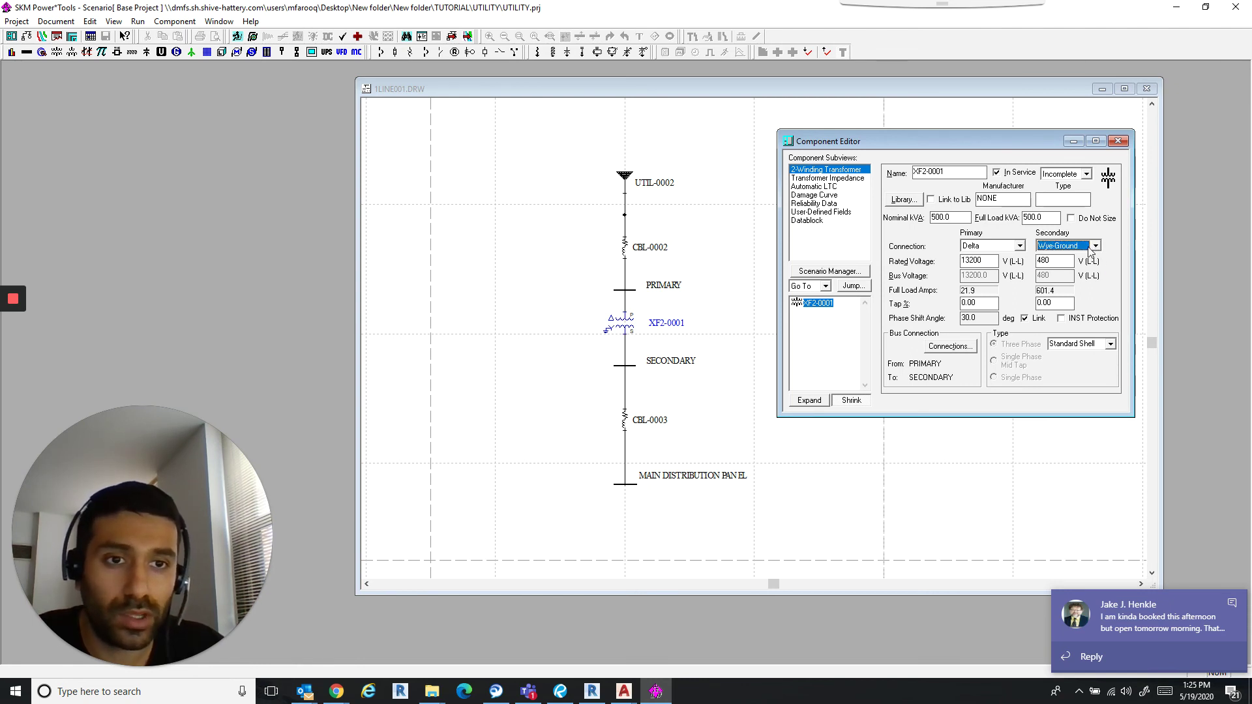
pyautogui.press('Tab')
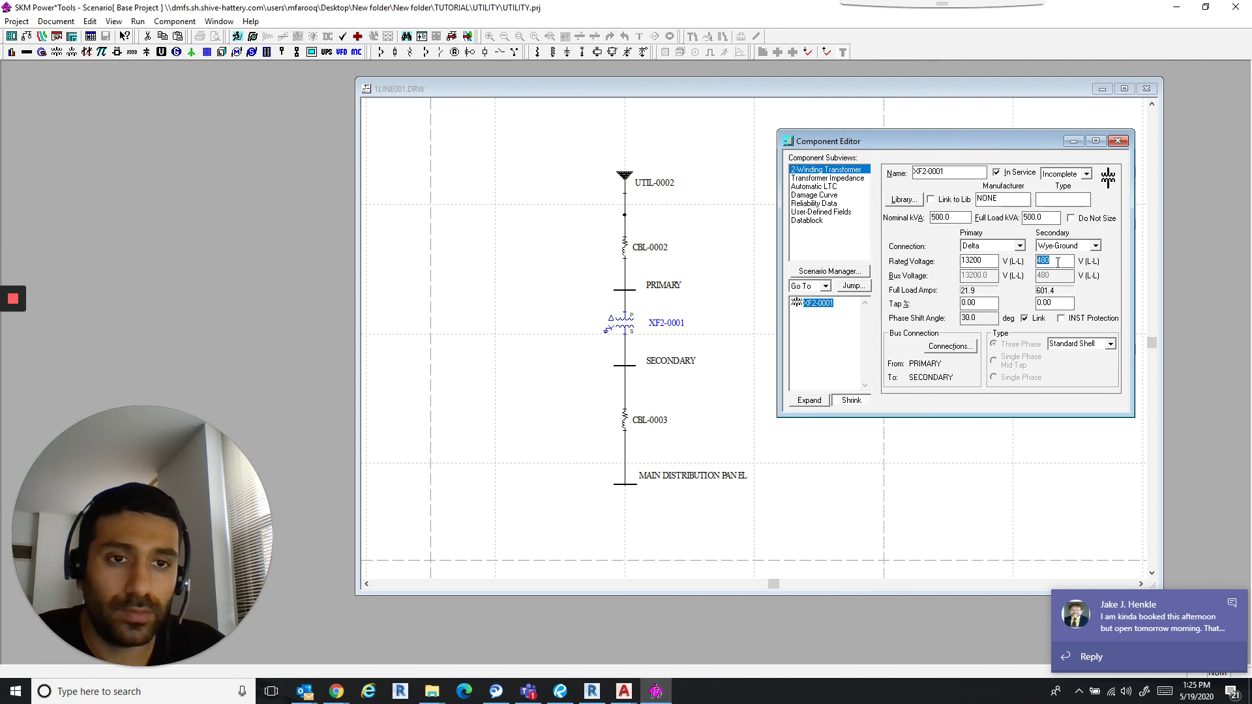
pyautogui.click(844, 178)
pyautogui.click(1065, 197)
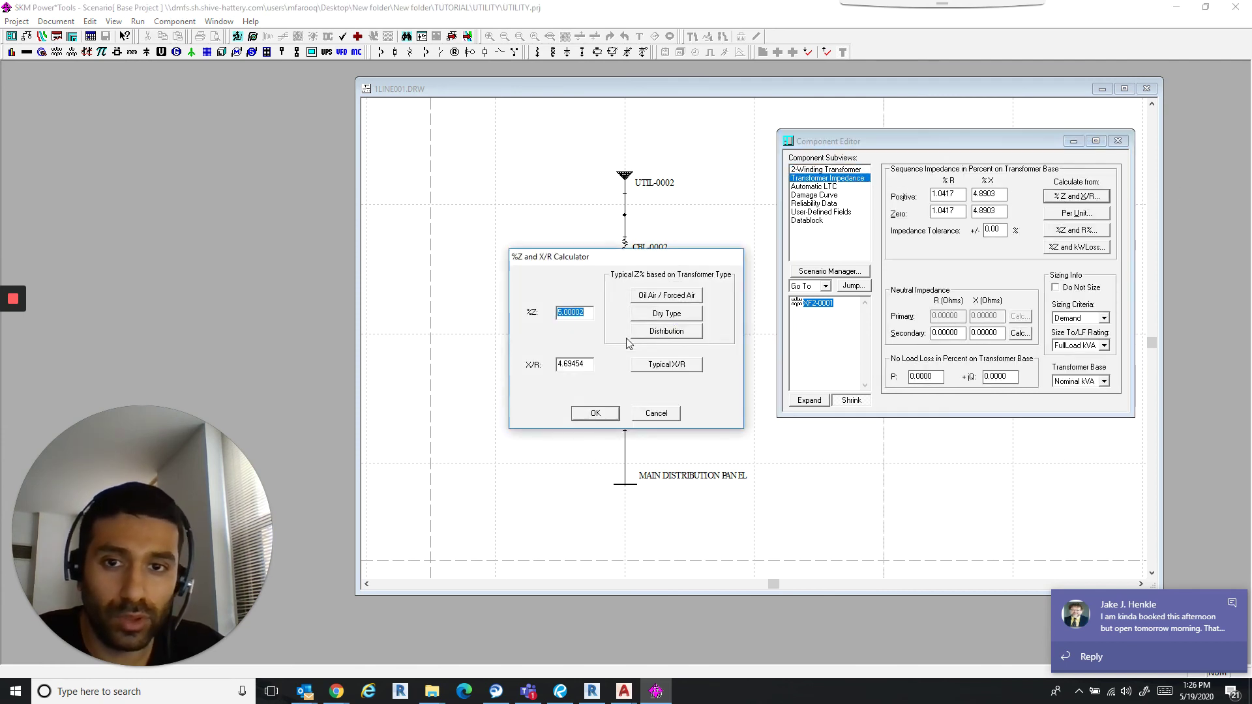
pyautogui.click(660, 413)
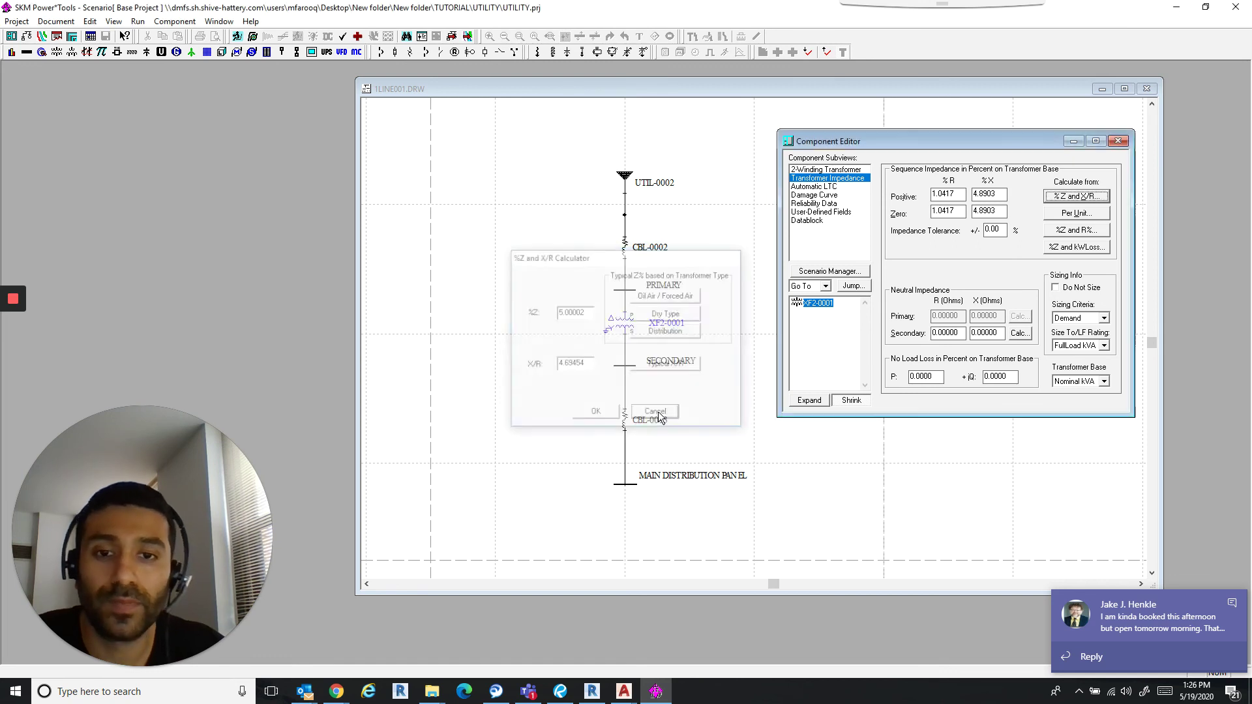
pyautogui.click(1118, 140)
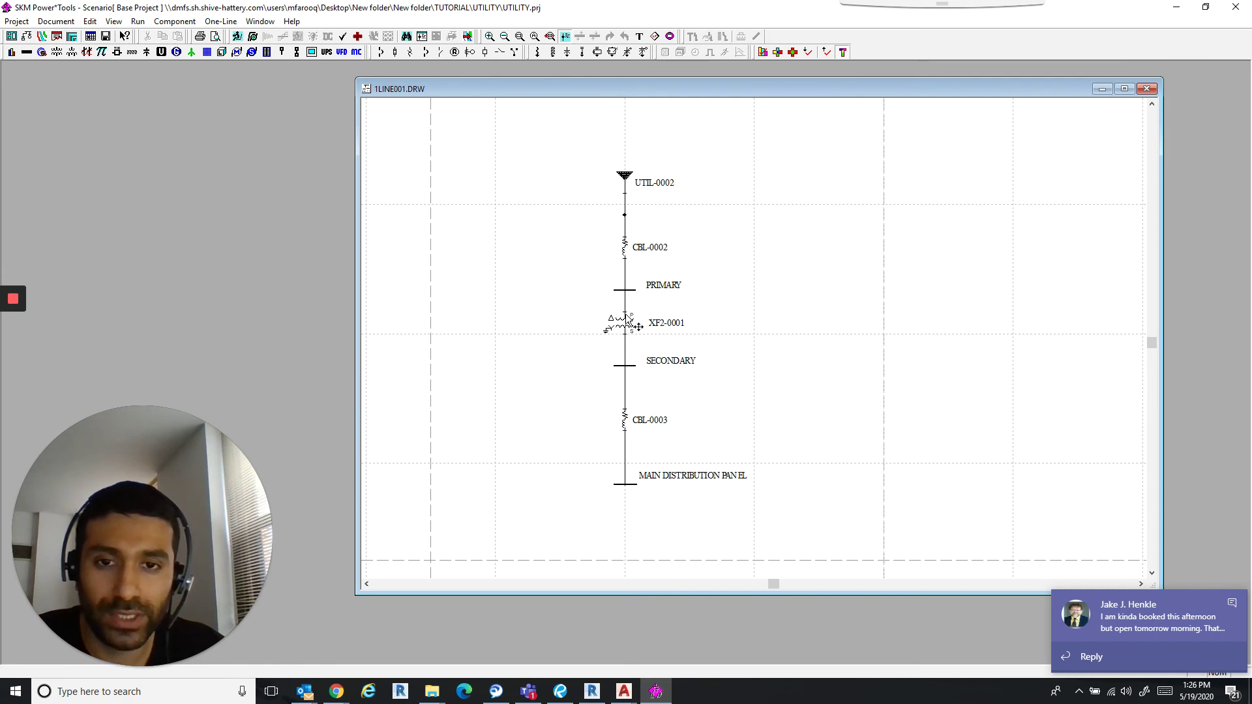
pyautogui.doubleClick(620, 422)
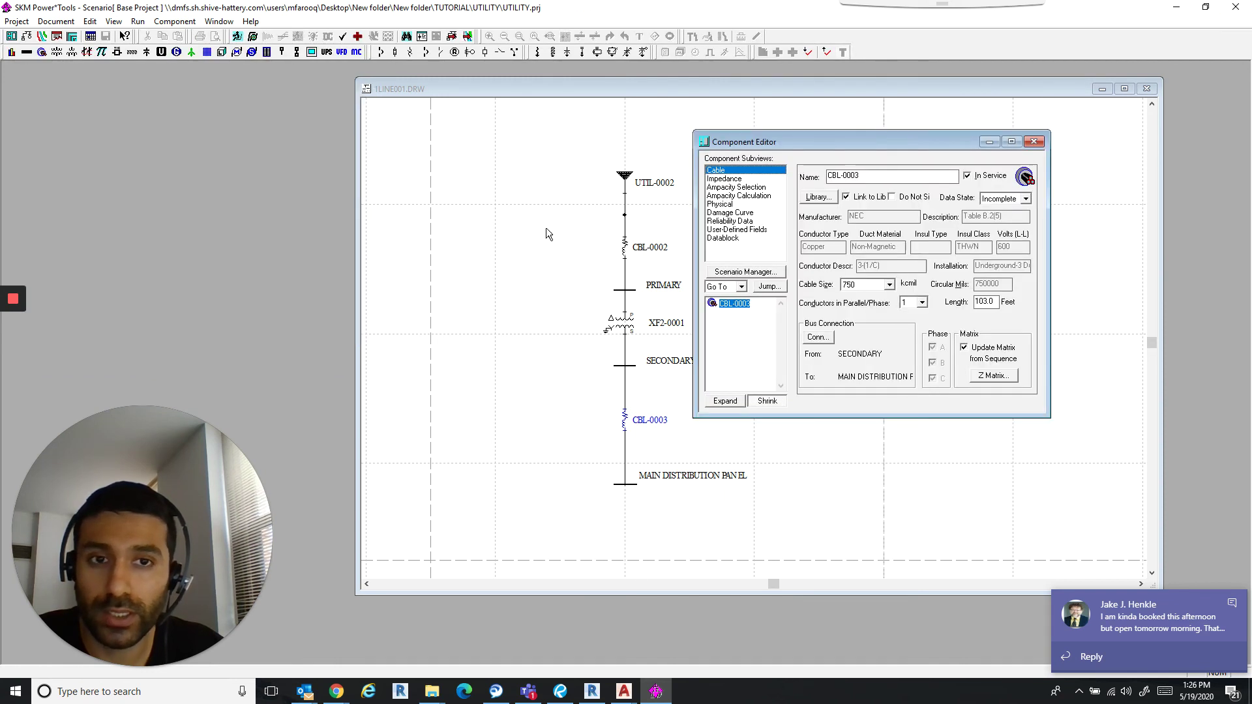
pyautogui.click(1034, 141)
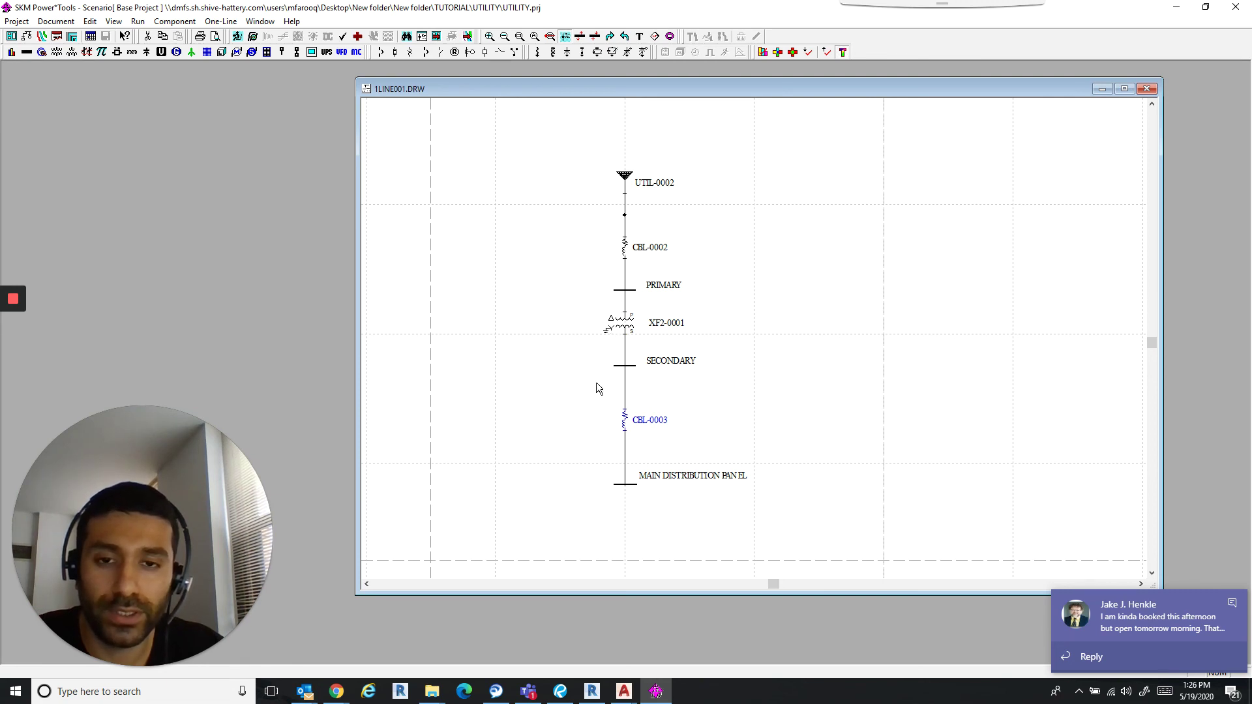
# Open the MAIN DISTRIBUTION PANEL bus properties and its equipment library.
pyautogui.click(635, 488)
pyautogui.doubleClick(635, 488)
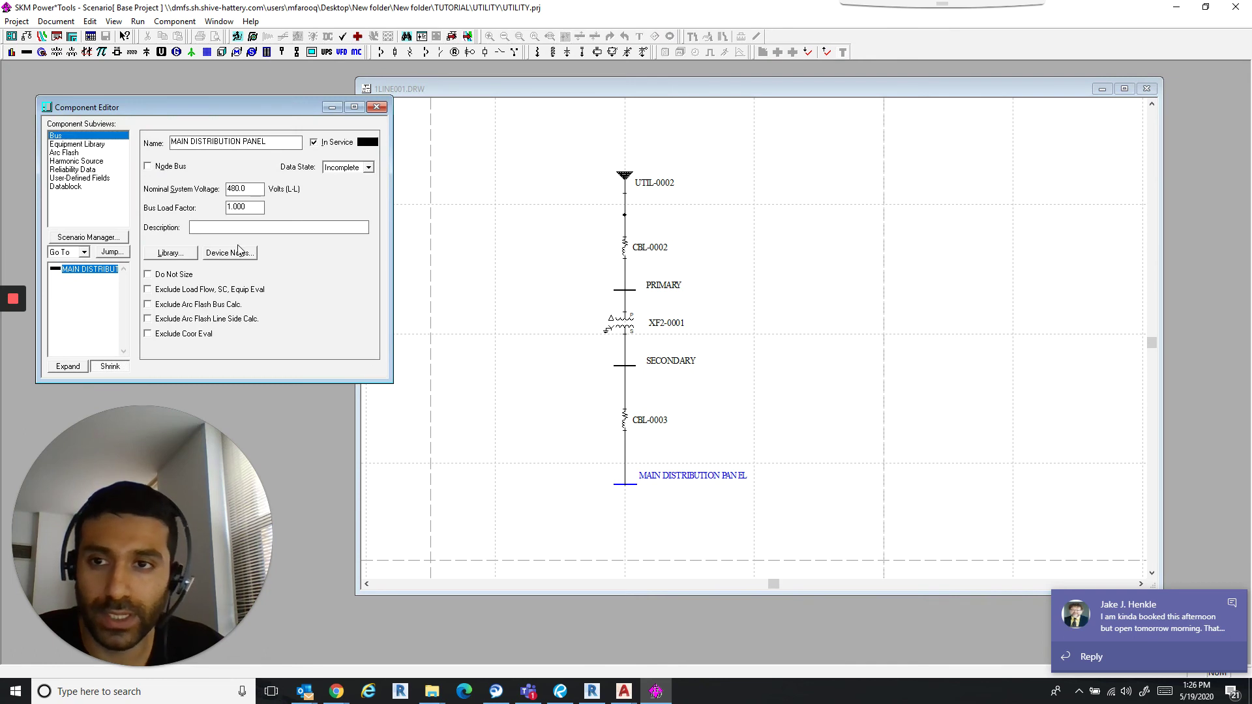
pyautogui.click(68, 145)
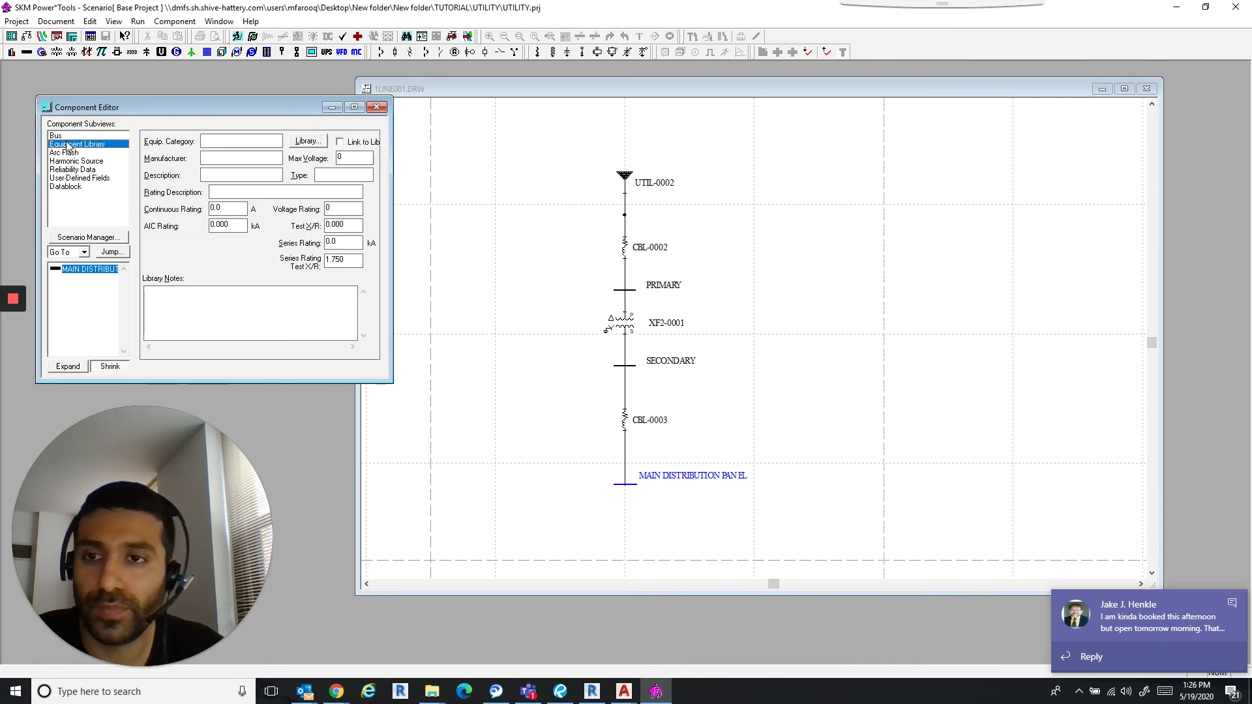
pyautogui.click(57, 136)
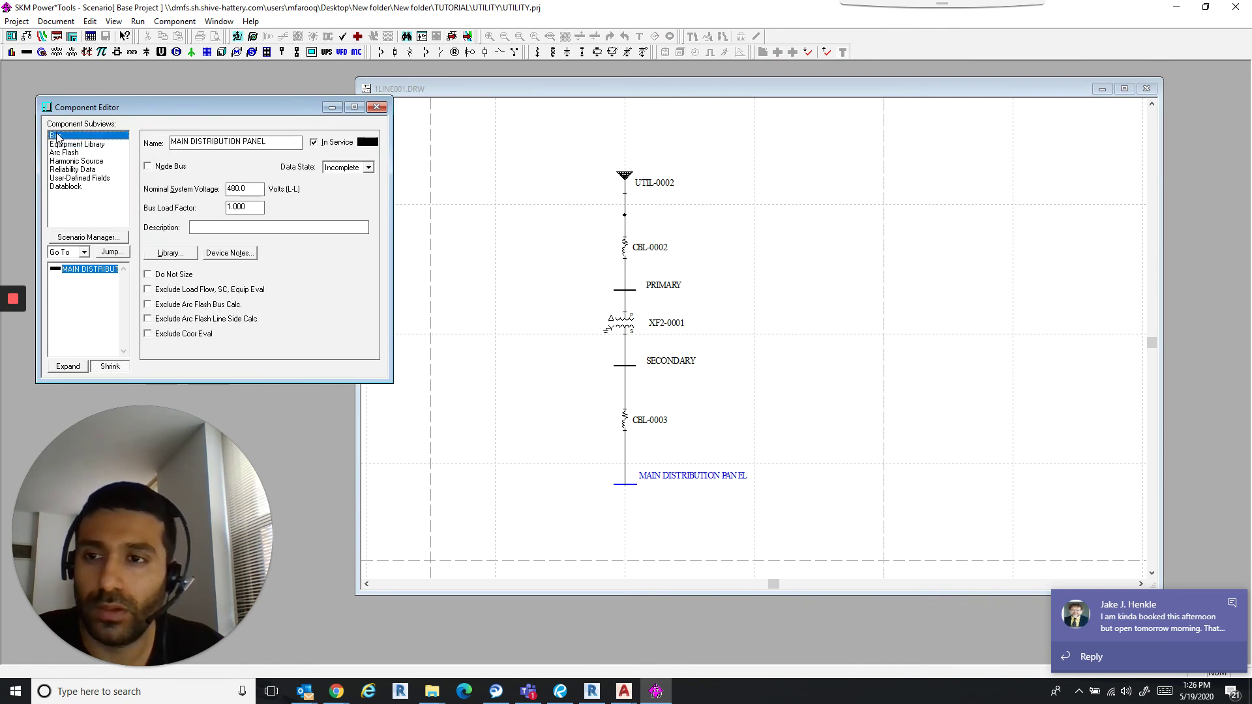
pyautogui.click(171, 254)
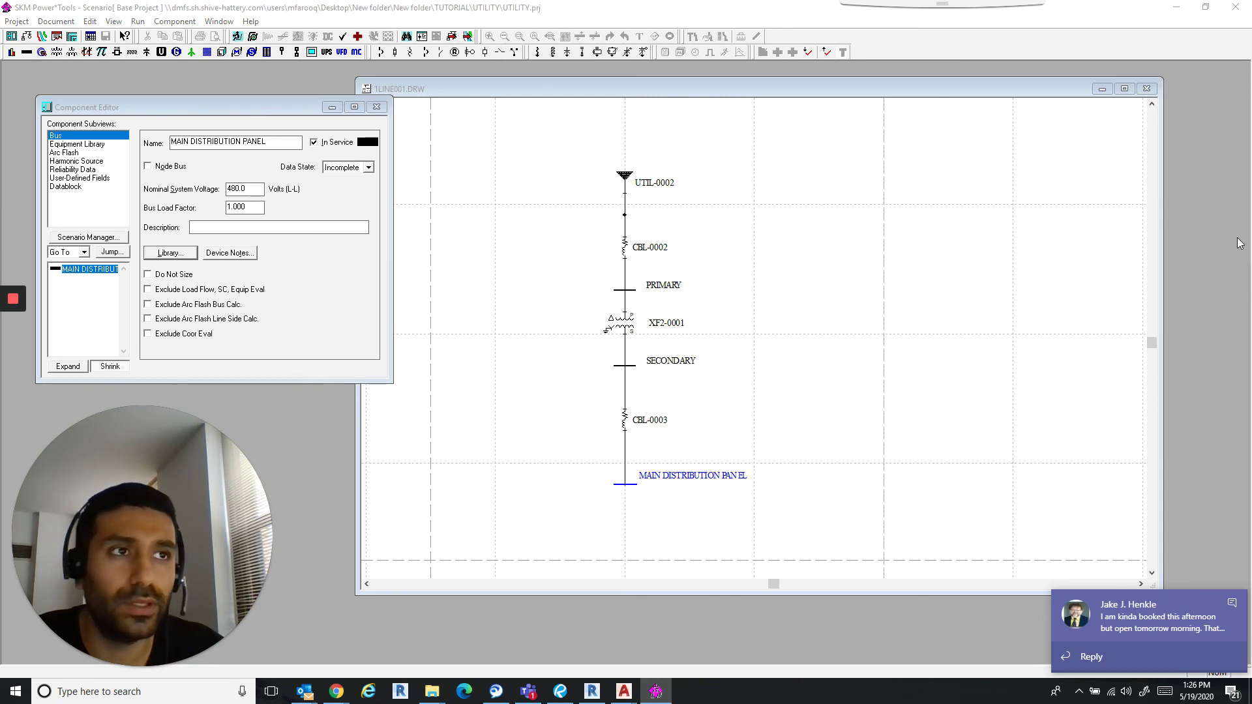
# Browse the library's panelboard entries, starting from a Cutler-Hammer panelboard.
pyautogui.moveTo(1037, 278); pyautogui.dragTo(321, 156)
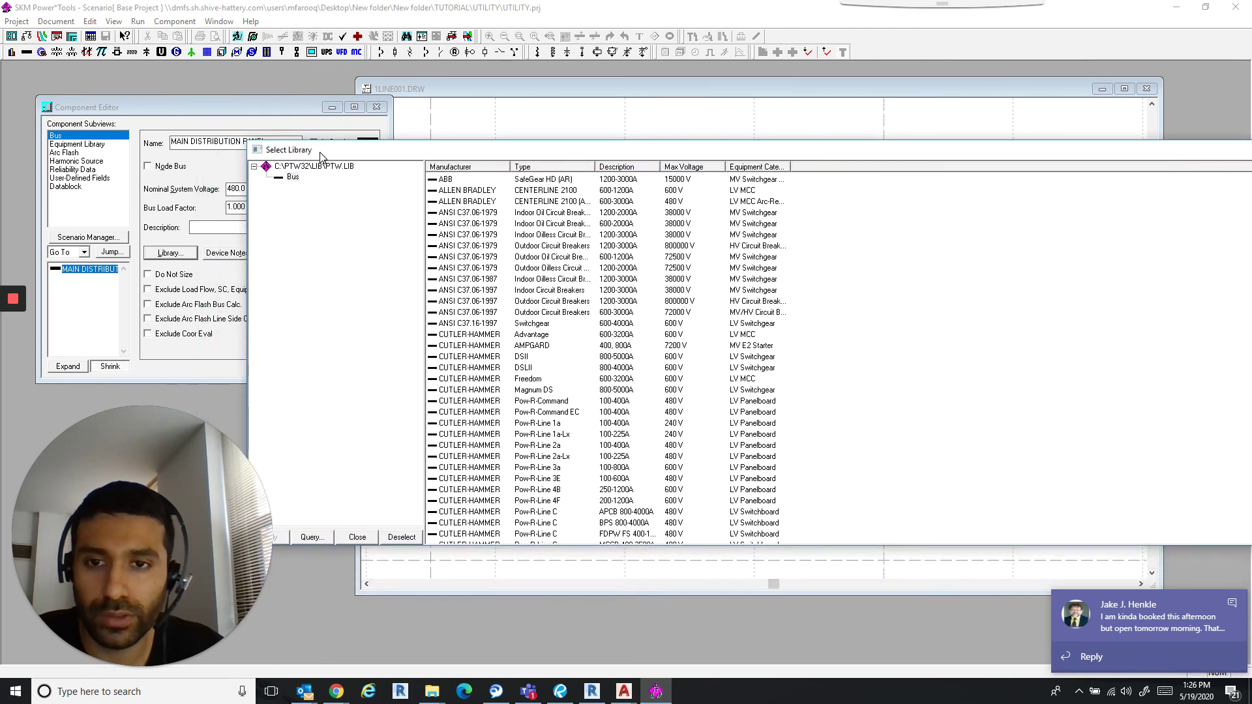
pyautogui.click(478, 401)
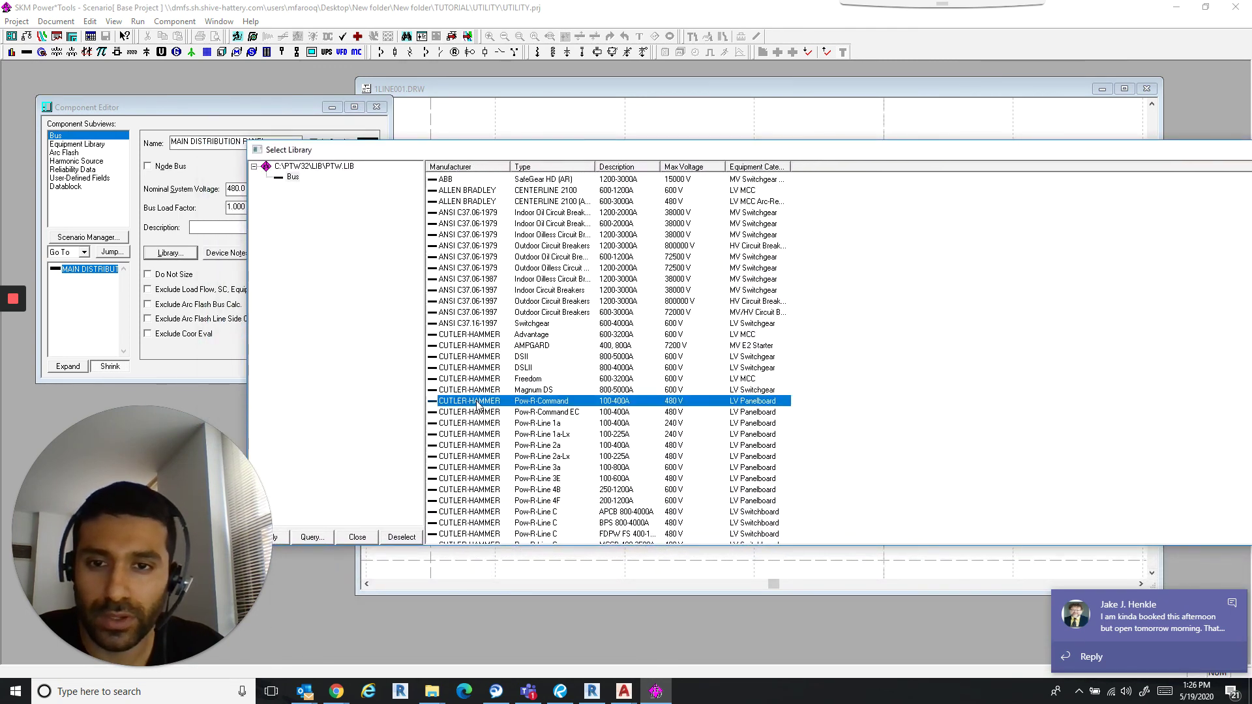
pyautogui.scroll(-10, 494, 375)
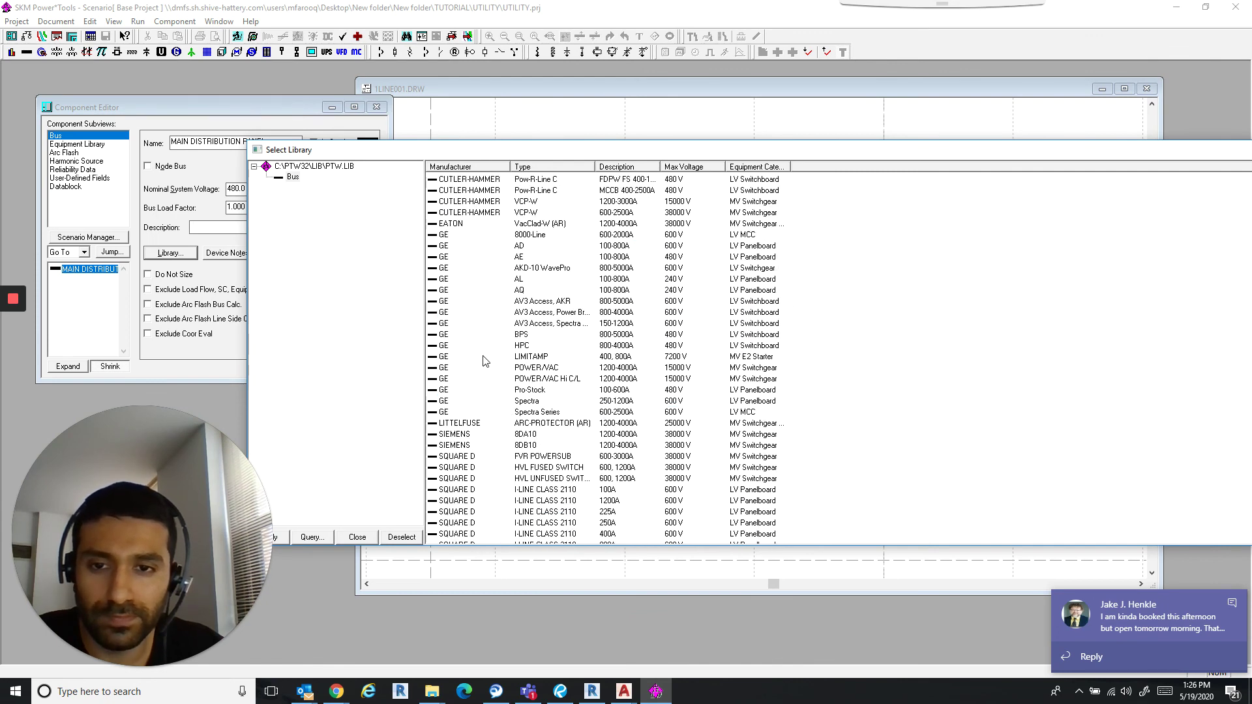
pyautogui.scroll(-7, 483, 360)
pyautogui.scroll(2, 474, 362)
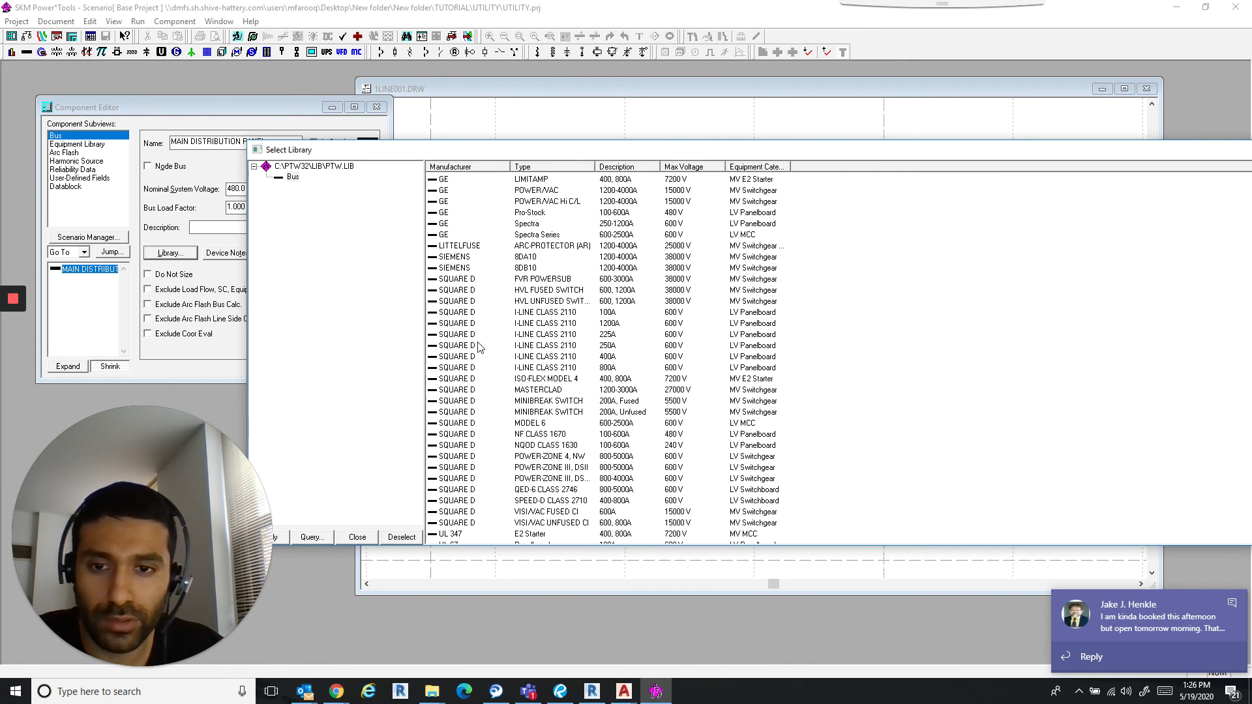
pyautogui.scroll(7, 475, 354)
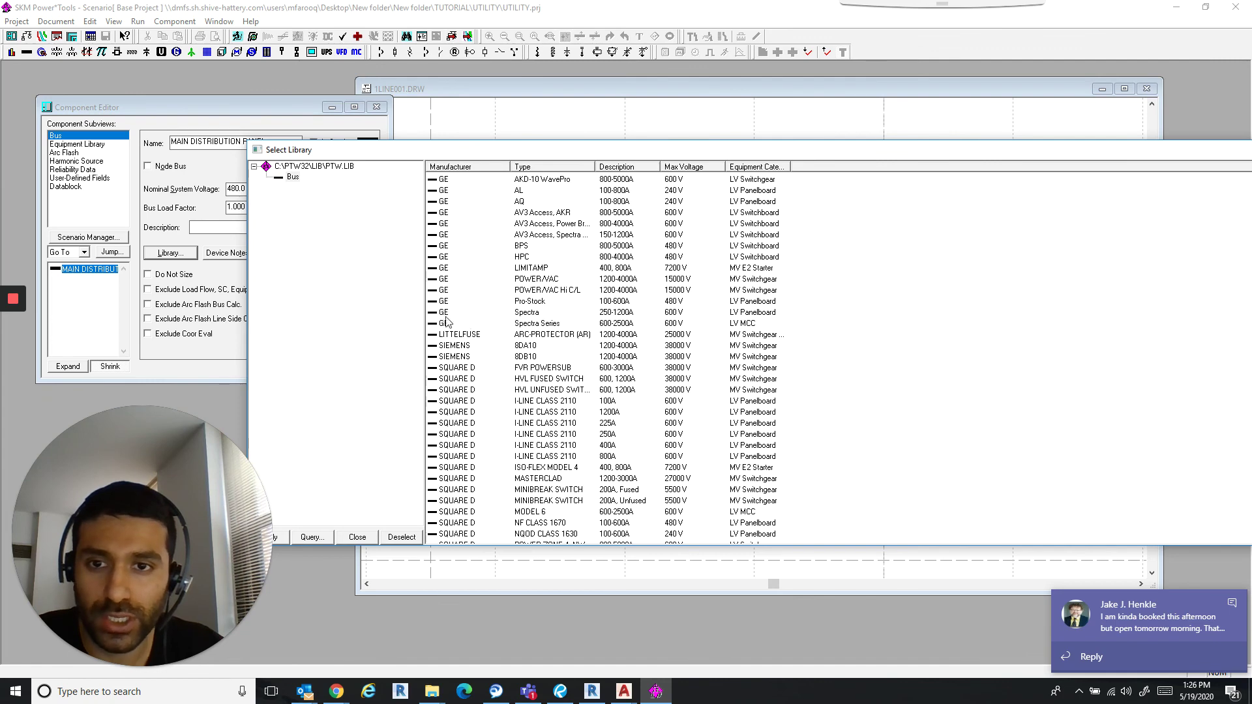
pyautogui.scroll(4, 455, 340)
pyautogui.scroll(5, 454, 340)
pyautogui.scroll(-10, 513, 423)
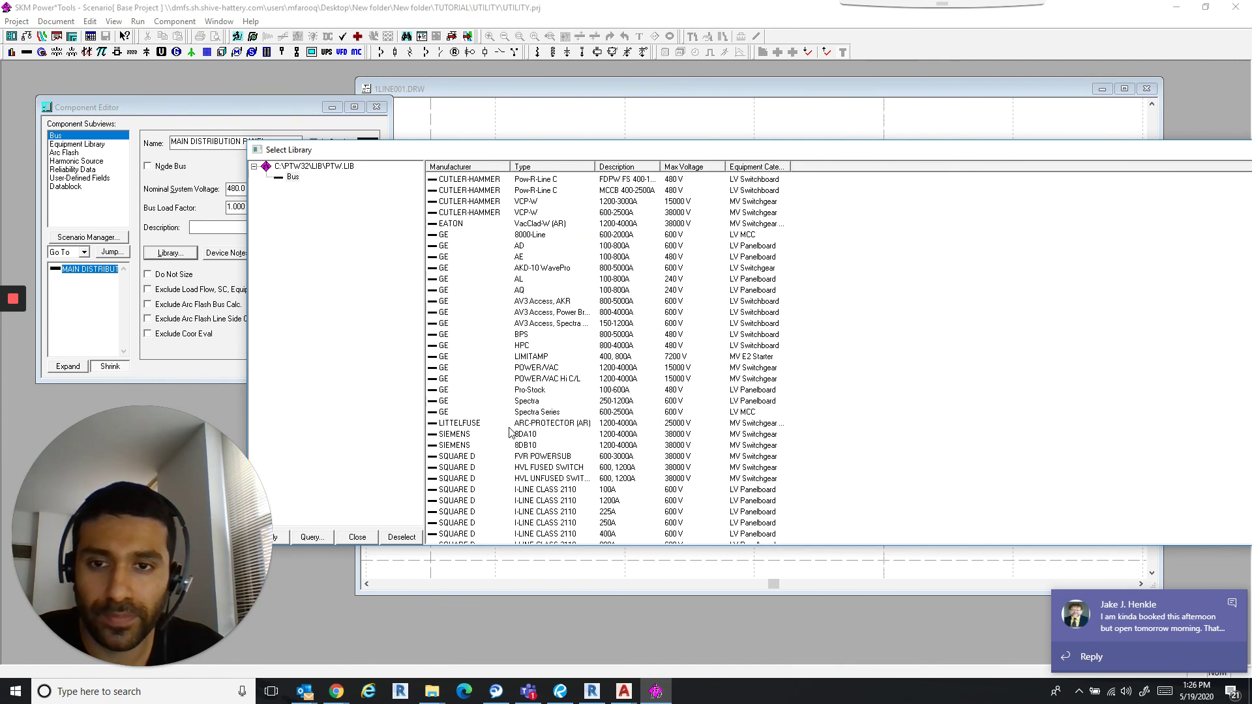
pyautogui.scroll(-10, 512, 435)
pyautogui.scroll(-10, 514, 439)
pyautogui.scroll(-10, 499, 443)
pyautogui.scroll(3, 496, 443)
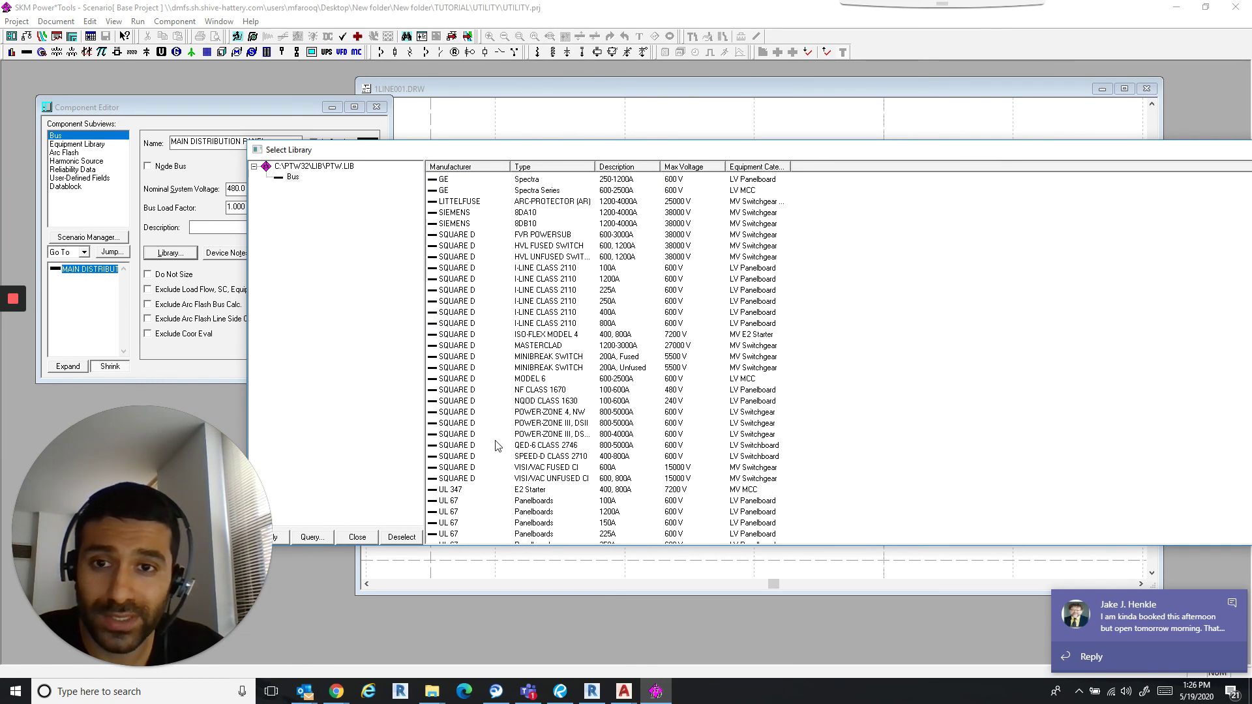
pyautogui.scroll(15, 489, 437)
pyautogui.scroll(12, 482, 417)
pyautogui.scroll(10, 477, 391)
pyautogui.scroll(-5, 475, 387)
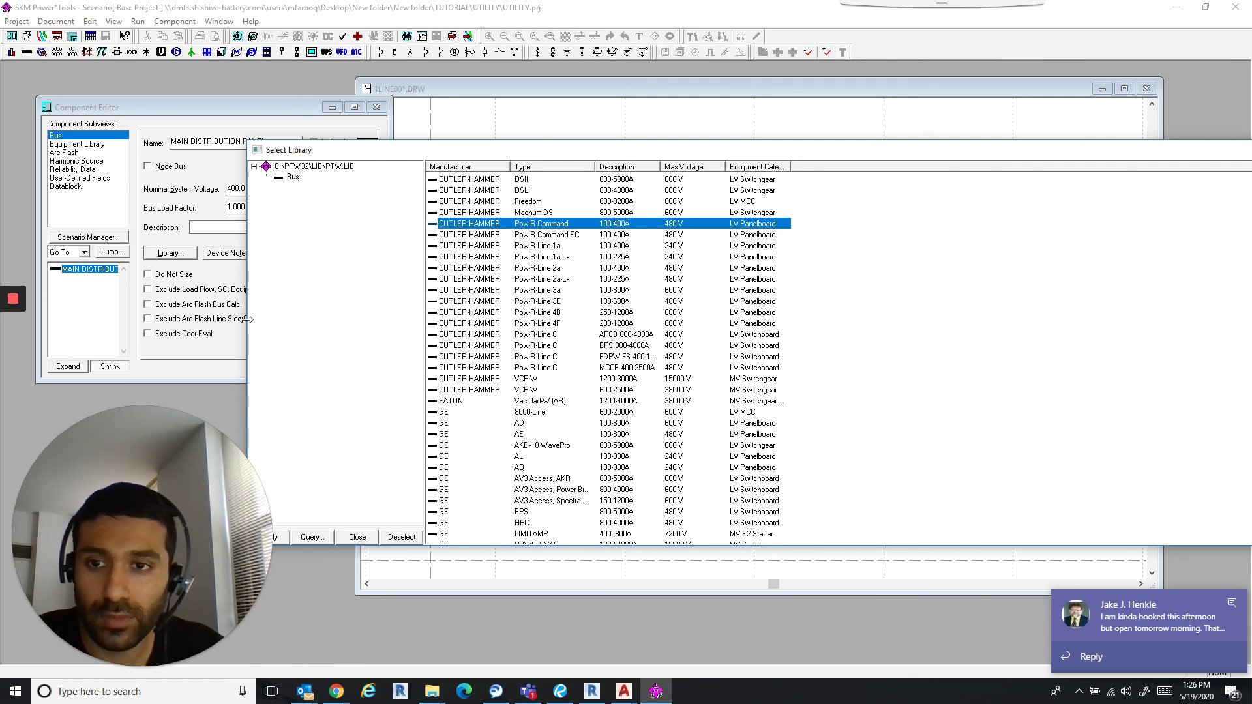
# Select the Square D NF CLASS 1670 panelboard for the bus.
pyautogui.moveTo(249, 319); pyautogui.dragTo(398, 319)
pyautogui.moveTo(563, 151); pyautogui.dragTo(366, 135)
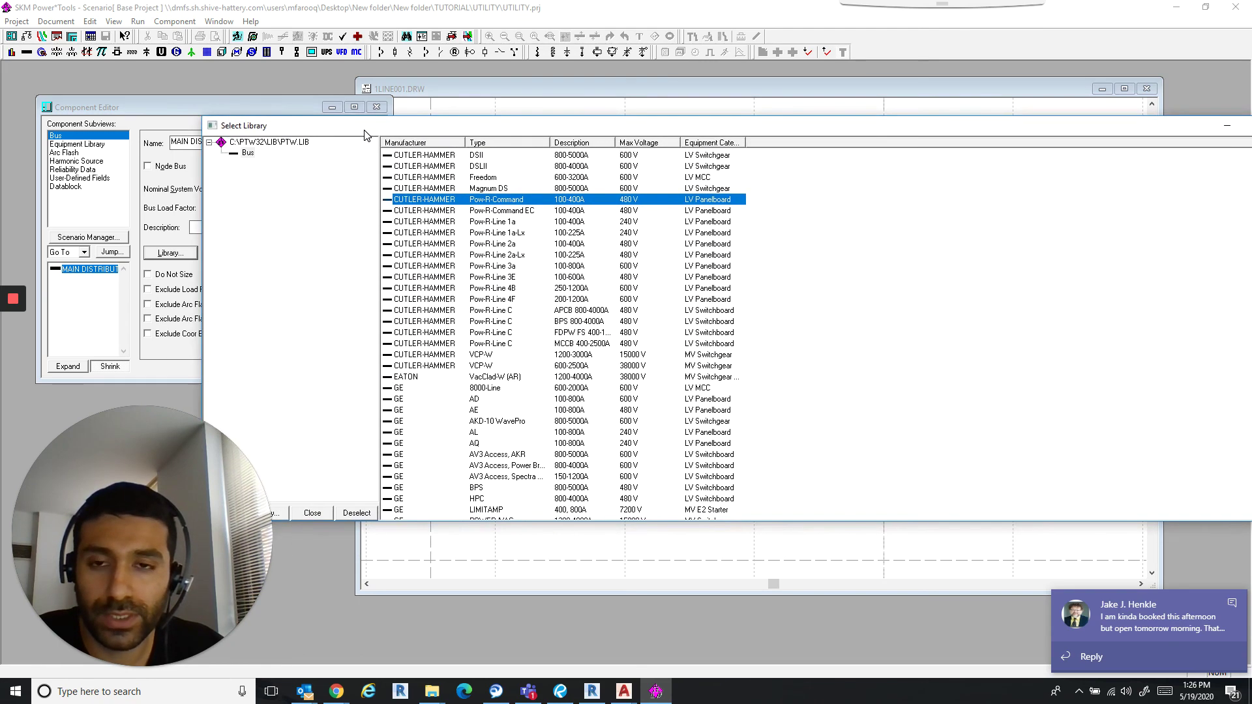
pyautogui.click(411, 444)
pyautogui.scroll(-3, 413, 442)
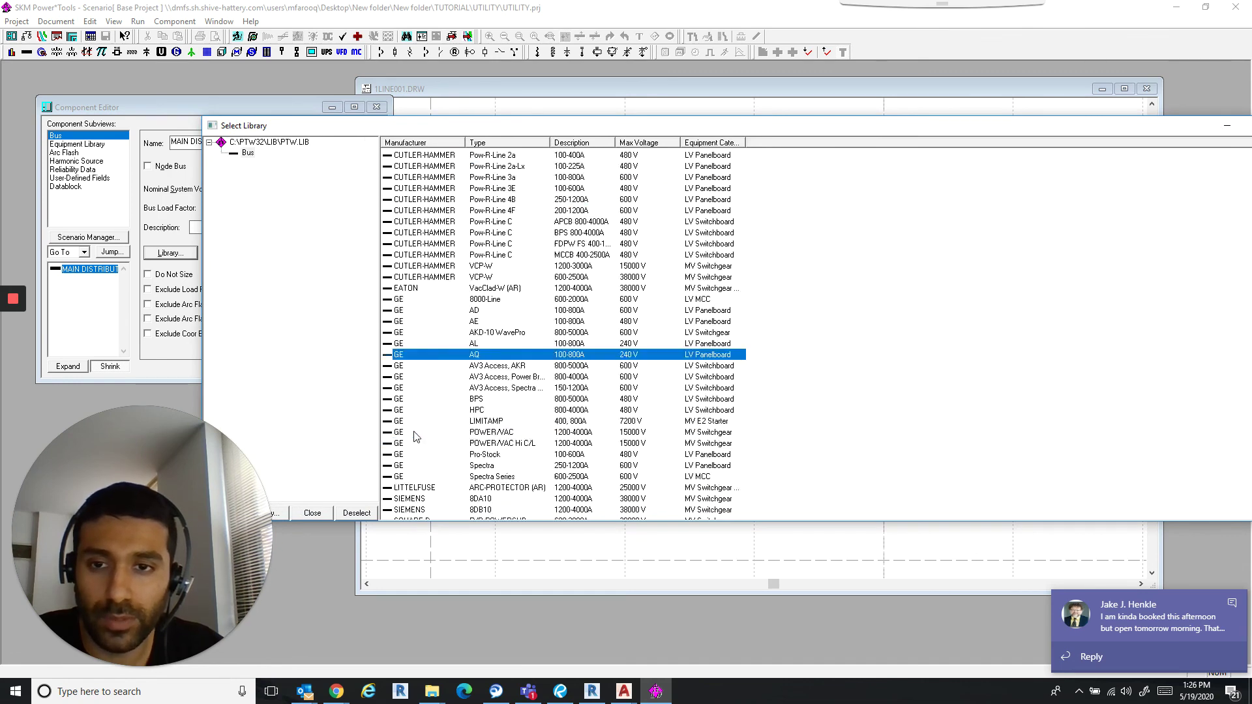
pyautogui.scroll(-7, 413, 440)
pyautogui.scroll(3, 415, 437)
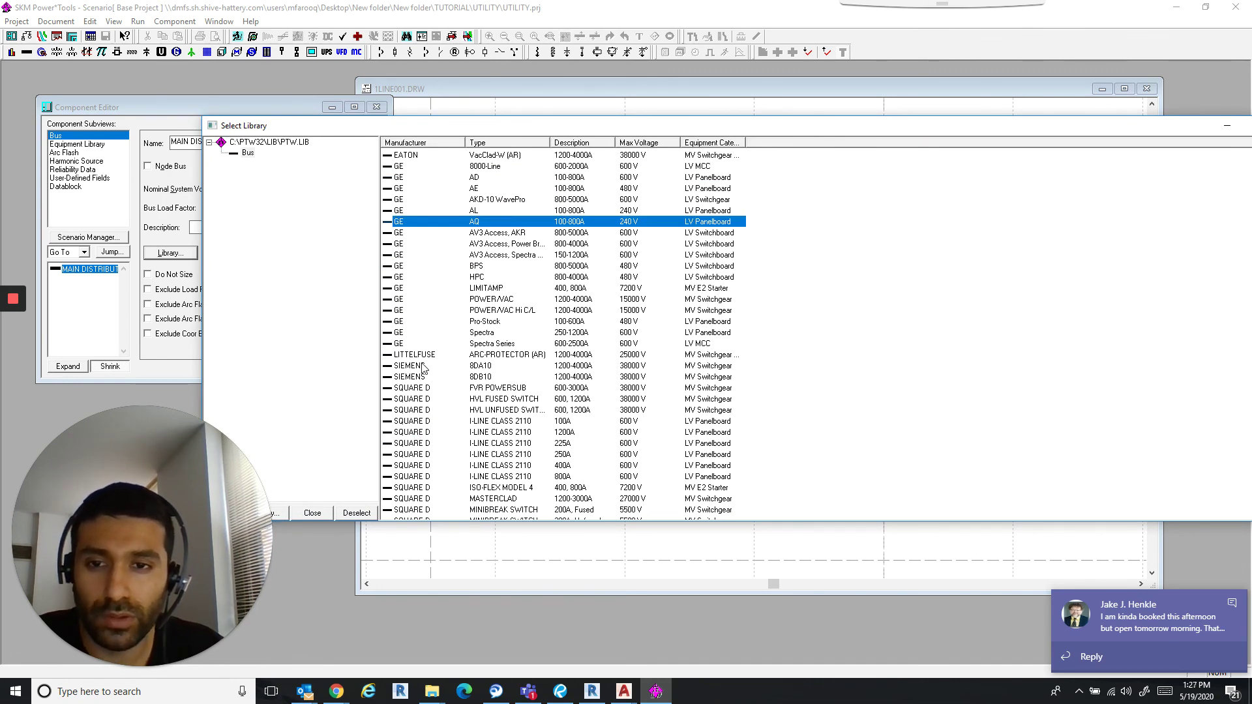
pyautogui.scroll(9, 449, 450)
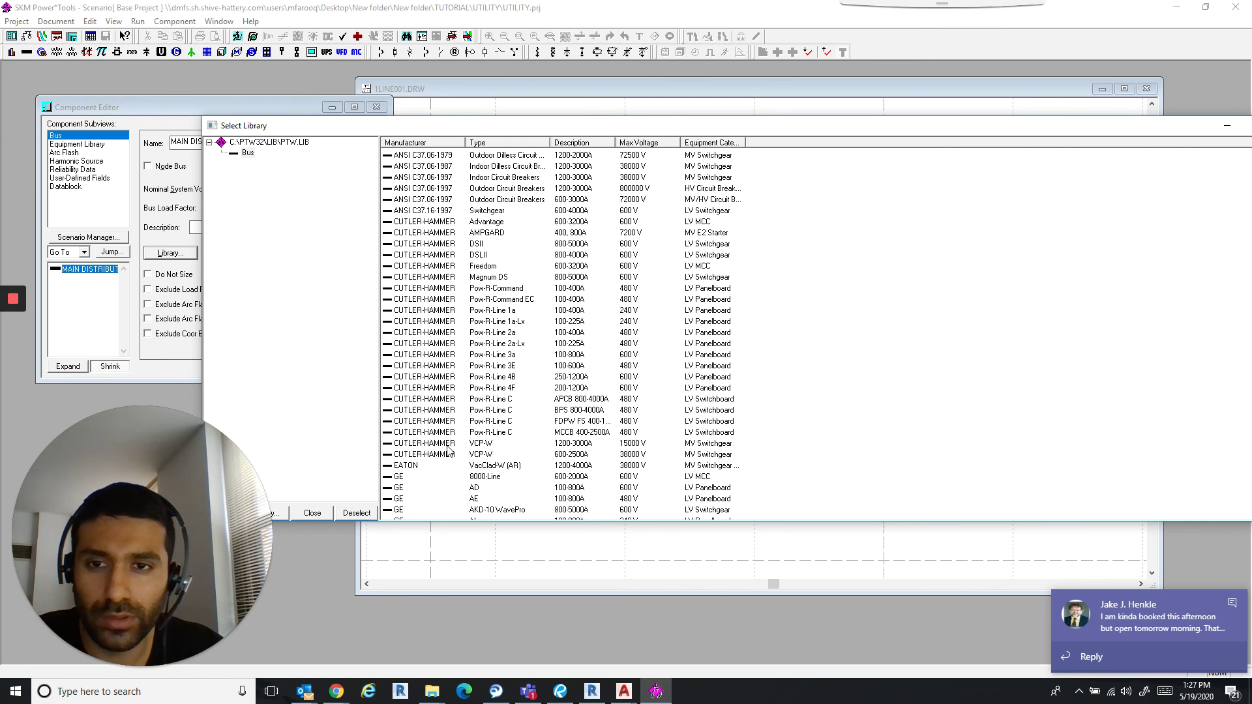
pyautogui.scroll(-9, 447, 450)
pyautogui.scroll(-4, 449, 450)
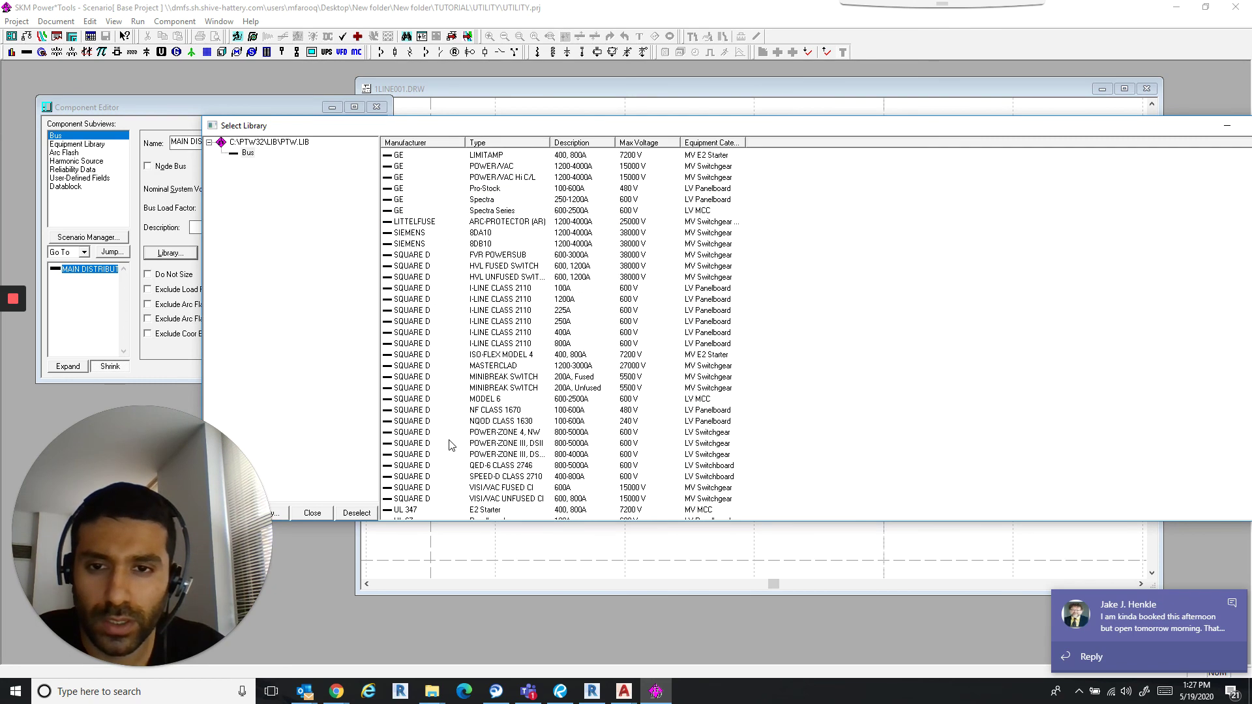
pyautogui.click(493, 410)
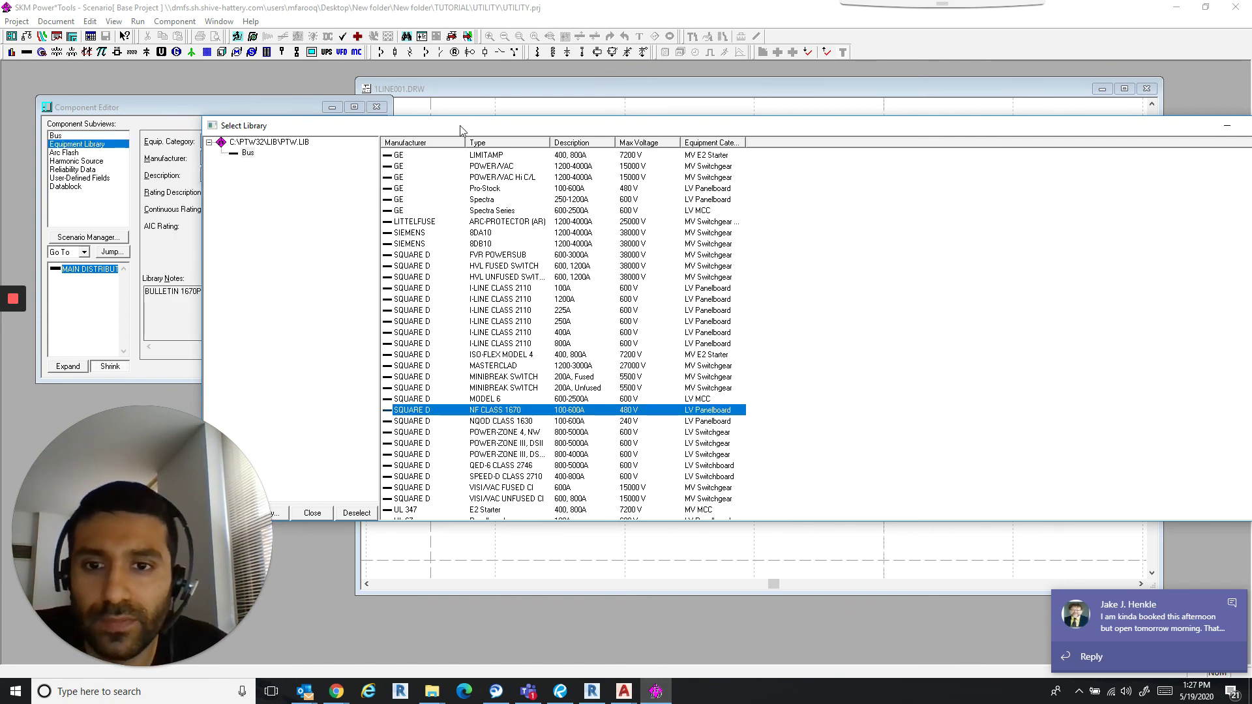
# Close the library and set the panel rating to 600A 480V 600.0A 65.0kA.
pyautogui.click(288, 107)
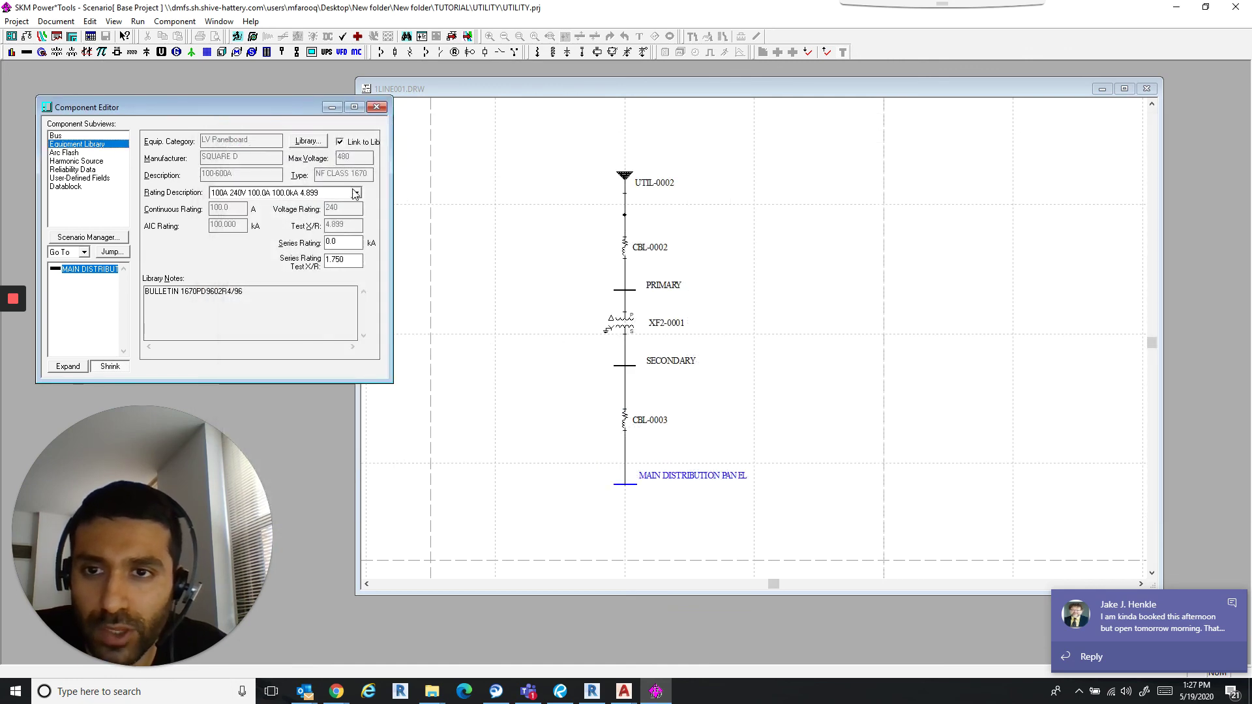
pyautogui.click(297, 193)
pyautogui.scroll(-5, 289, 248)
pyautogui.scroll(-5, 286, 251)
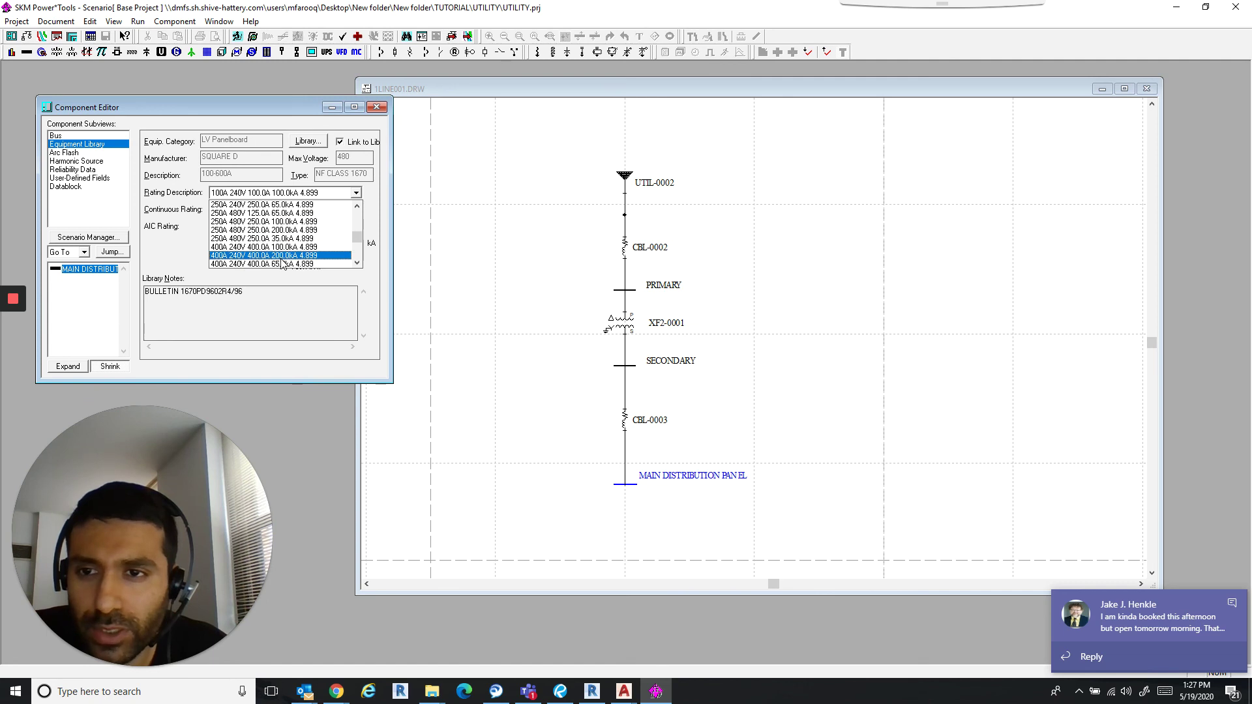
pyautogui.scroll(-2, 290, 263)
pyautogui.scroll(-2, 290, 263)
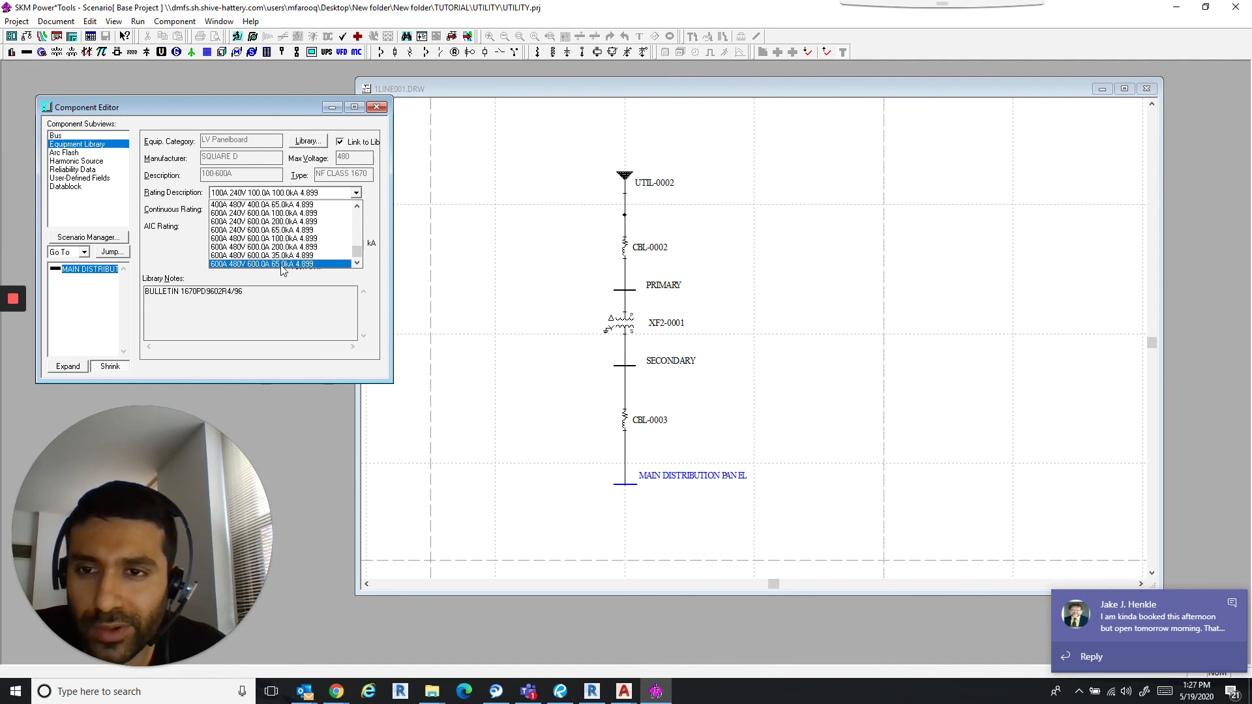
pyautogui.click(293, 264)
pyautogui.click(508, 294)
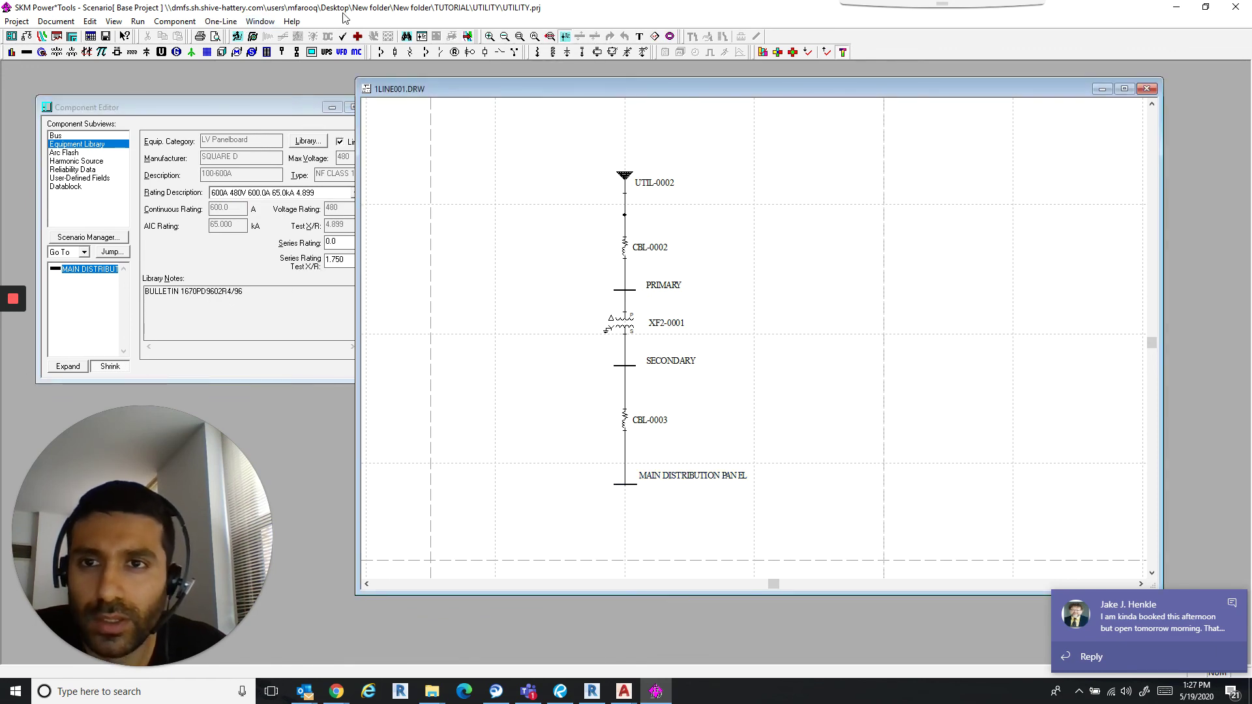
# Run the arc flash analysis using IEEE 1584 2018 study options.
pyautogui.click(358, 37)
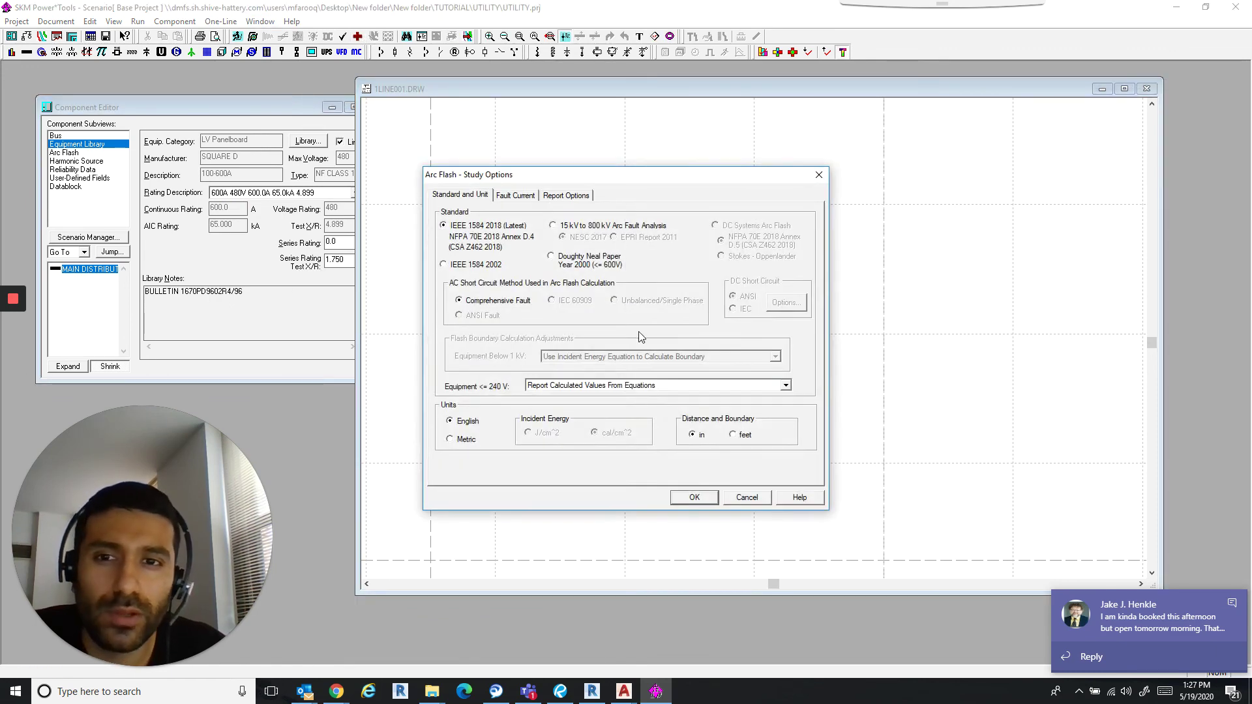
pyautogui.click(693, 497)
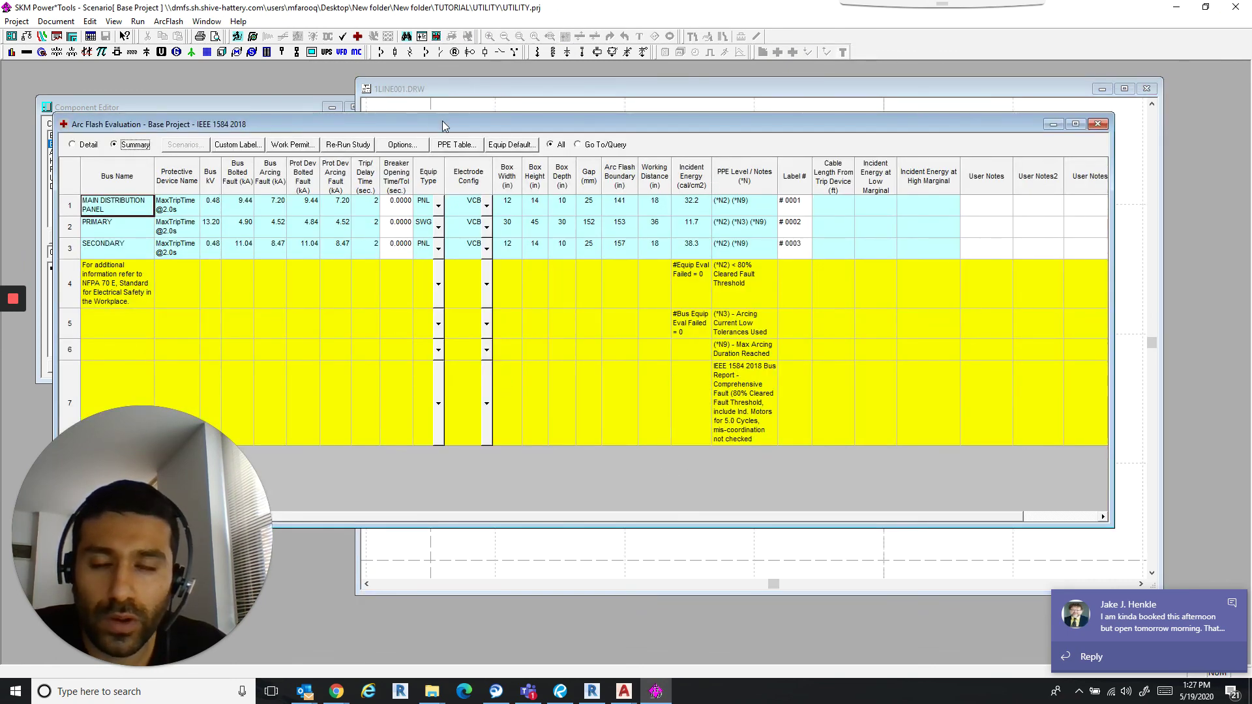
# Place the evaluation table beside the diagram and check bolted faults 9.44, 4.90, 11.04 kA.
pyautogui.moveTo(444, 125); pyautogui.dragTo(490, 107)
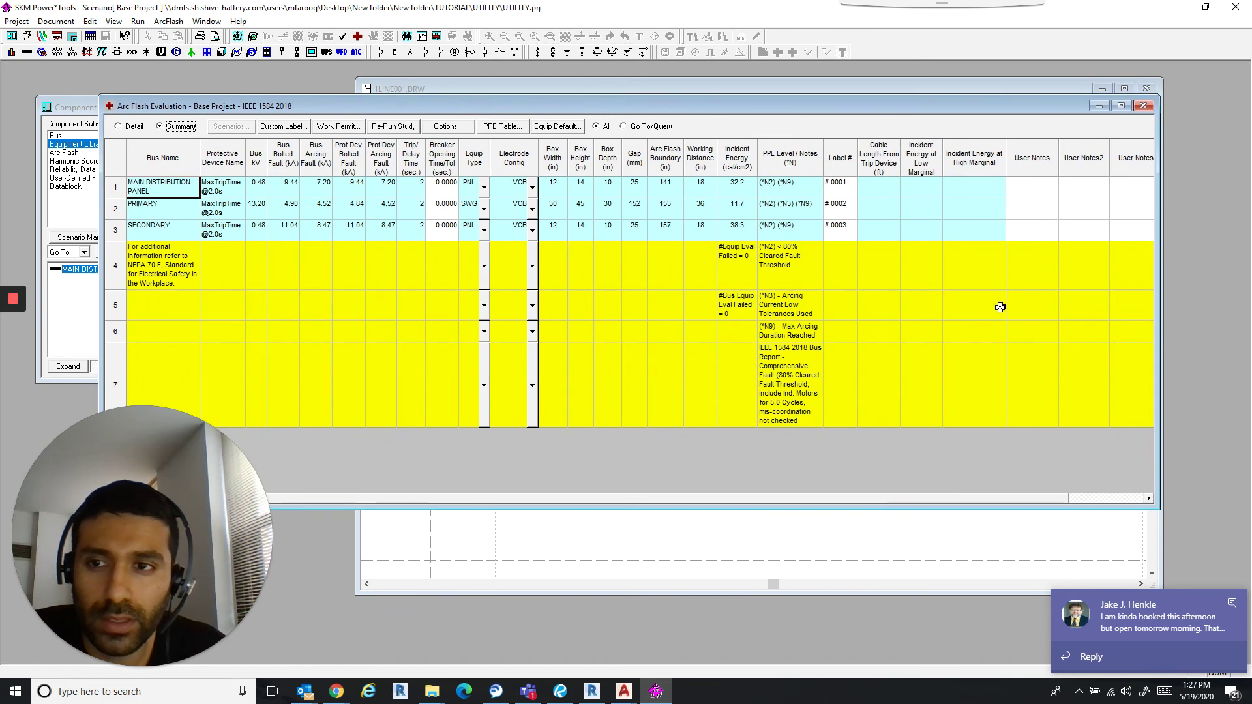
pyautogui.moveTo(1158, 232); pyautogui.dragTo(493, 233)
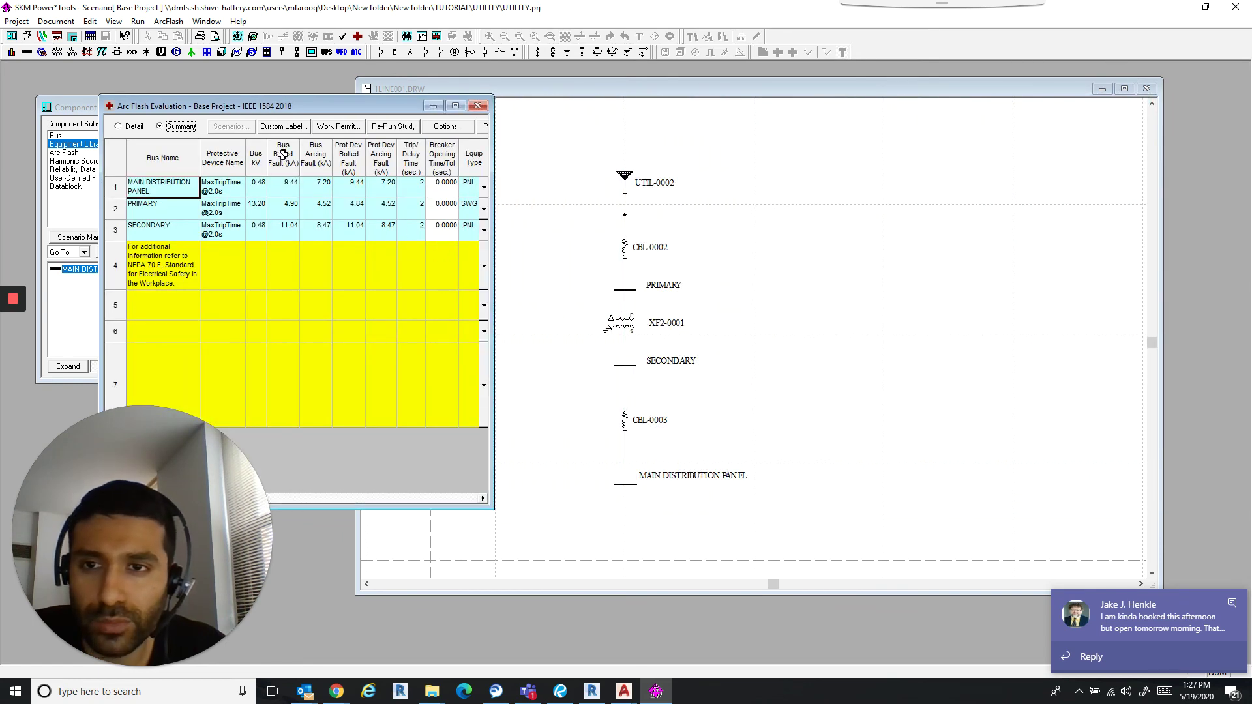
pyautogui.click(289, 161)
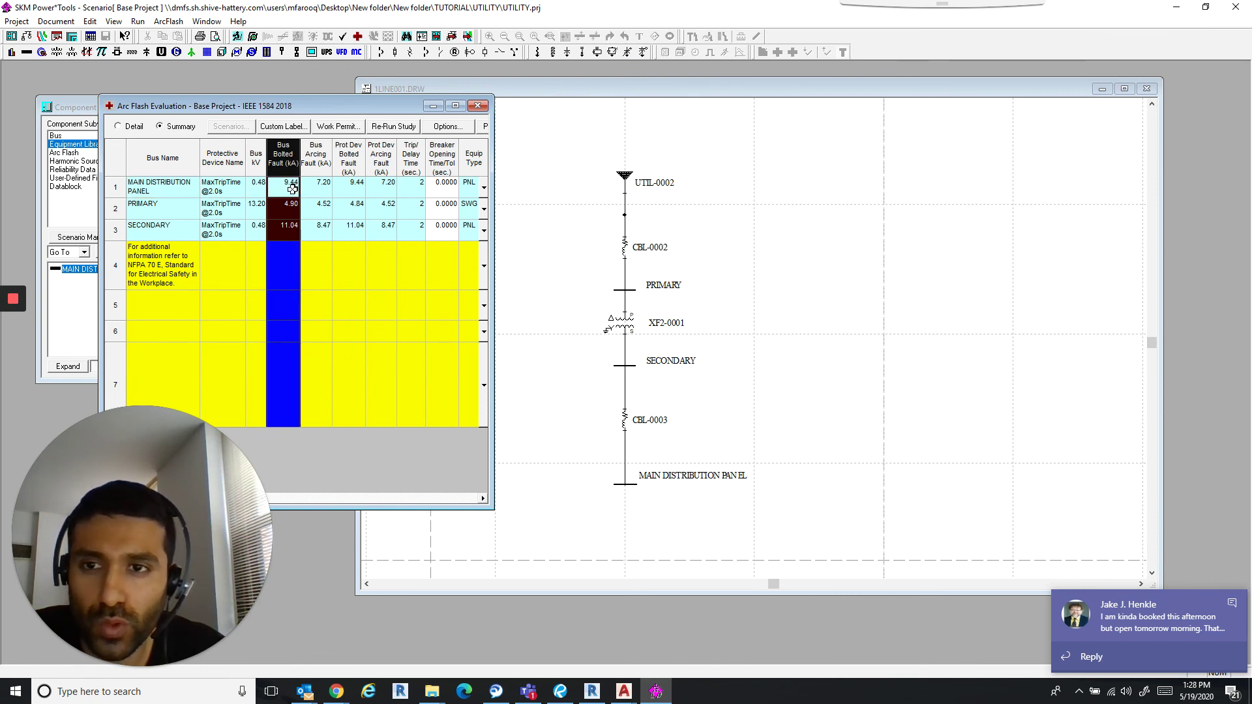
pyautogui.click(290, 207)
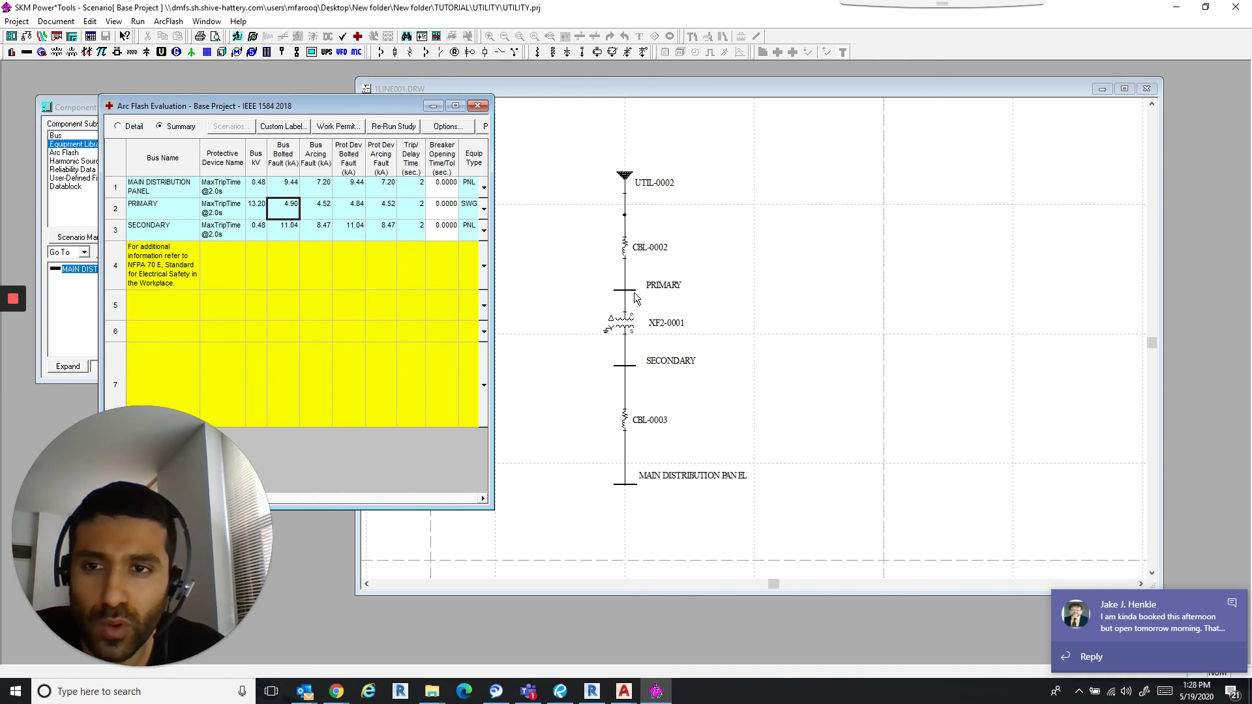
pyautogui.click(284, 235)
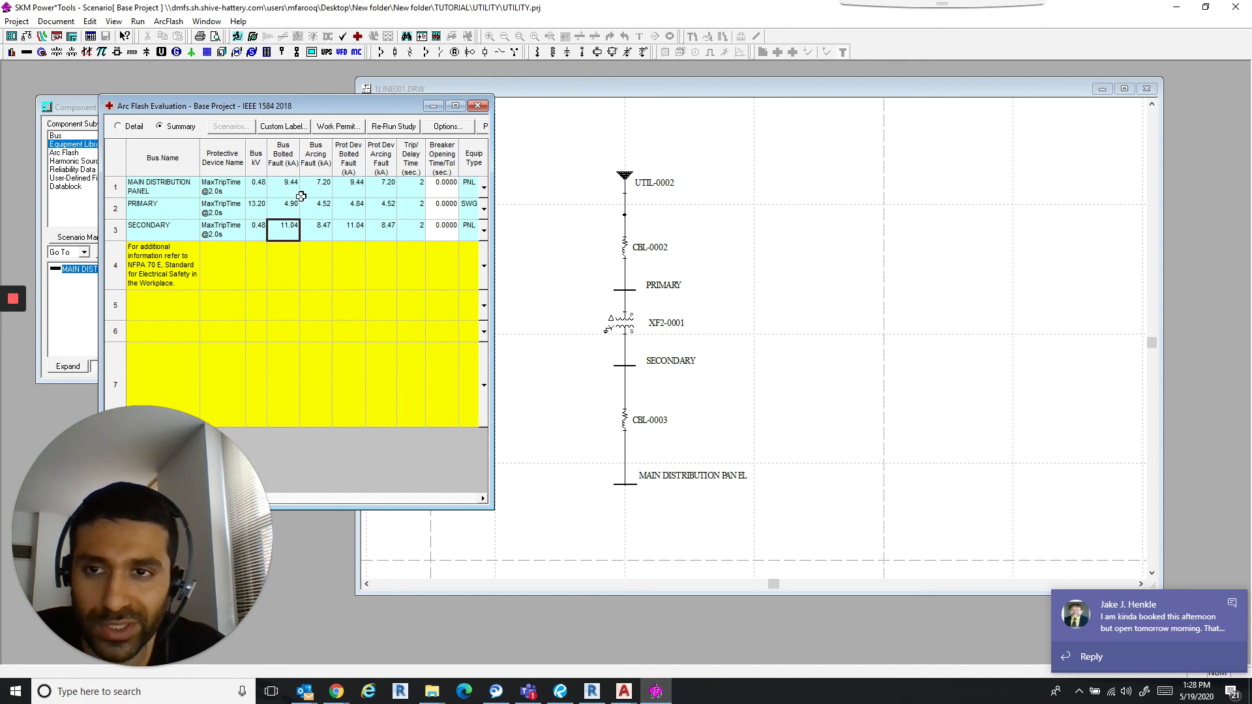
pyautogui.press('Up')
pyautogui.press('Up')
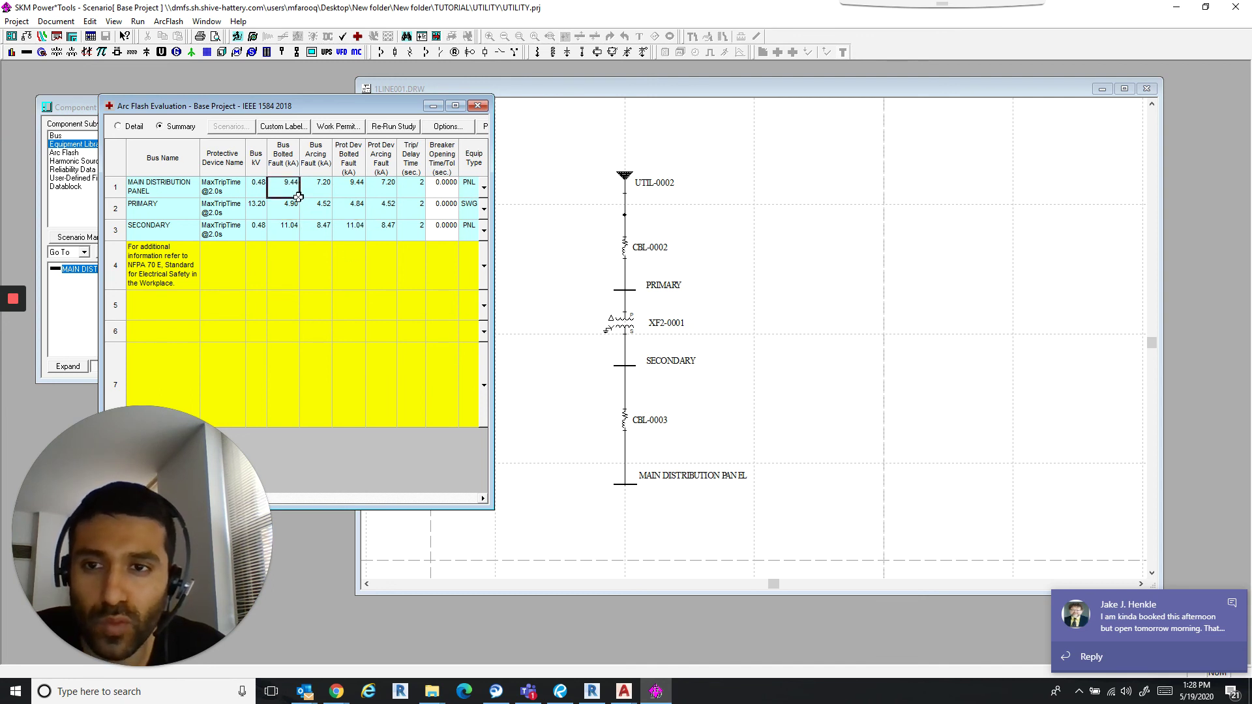